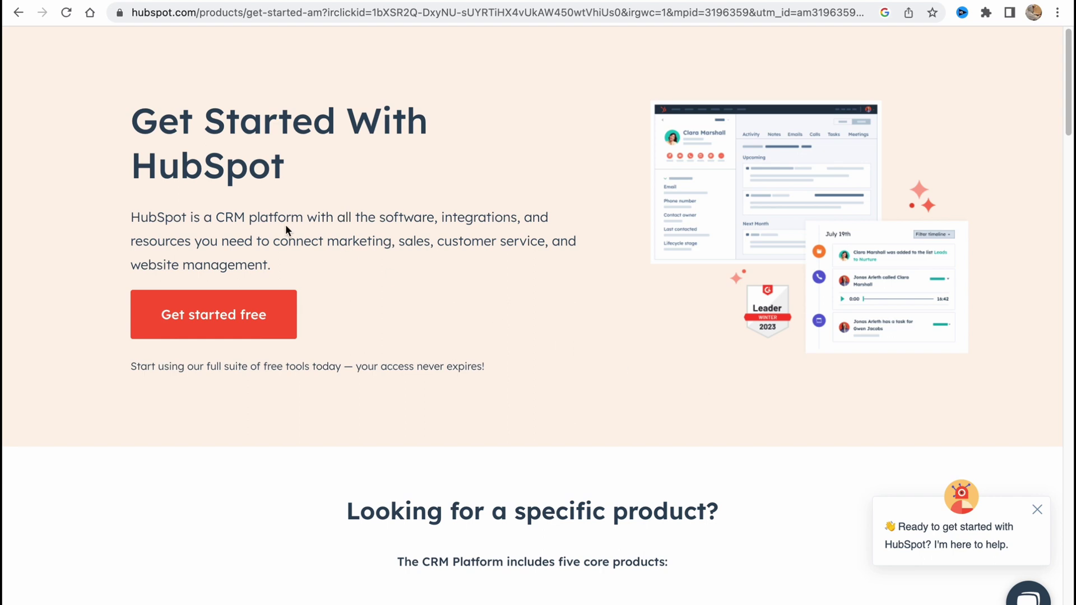
Scroll through the HubSpot Get Started page to reach the free signup form
{"action": "scroll", "coordinate": [286, 229], "scroll_direction": "up", "scroll_amount": 3}
{"action": "scroll", "coordinate": [285, 224], "scroll_direction": "down", "scroll_amount": 3}
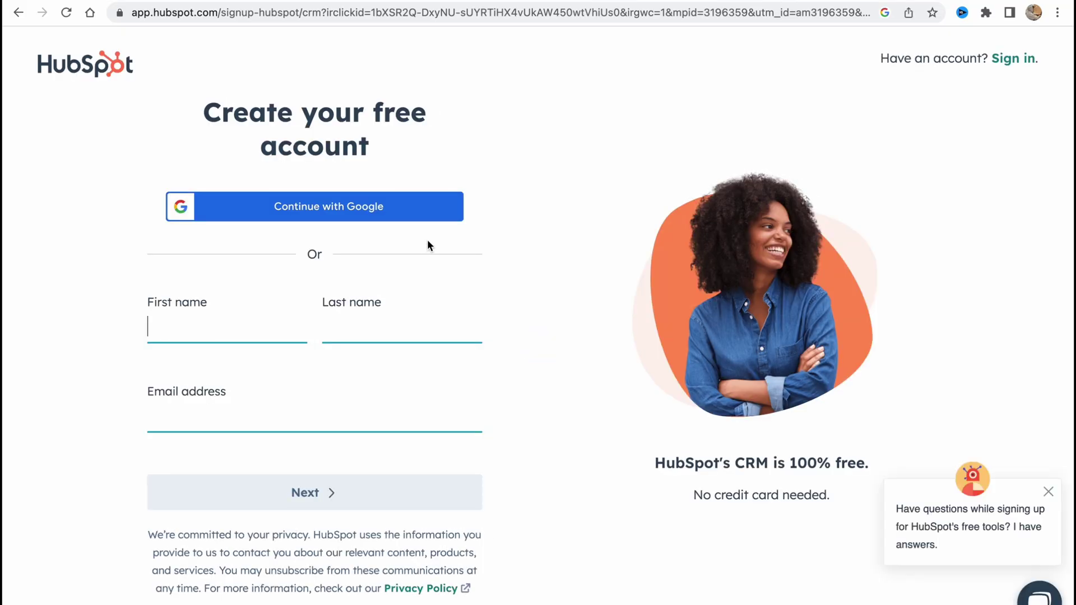
Sign up with Google by choosing the Google account and confirming the HubSpot sign-in
{"action": "scroll", "coordinate": [423, 237], "scroll_direction": "up", "scroll_amount": 5}
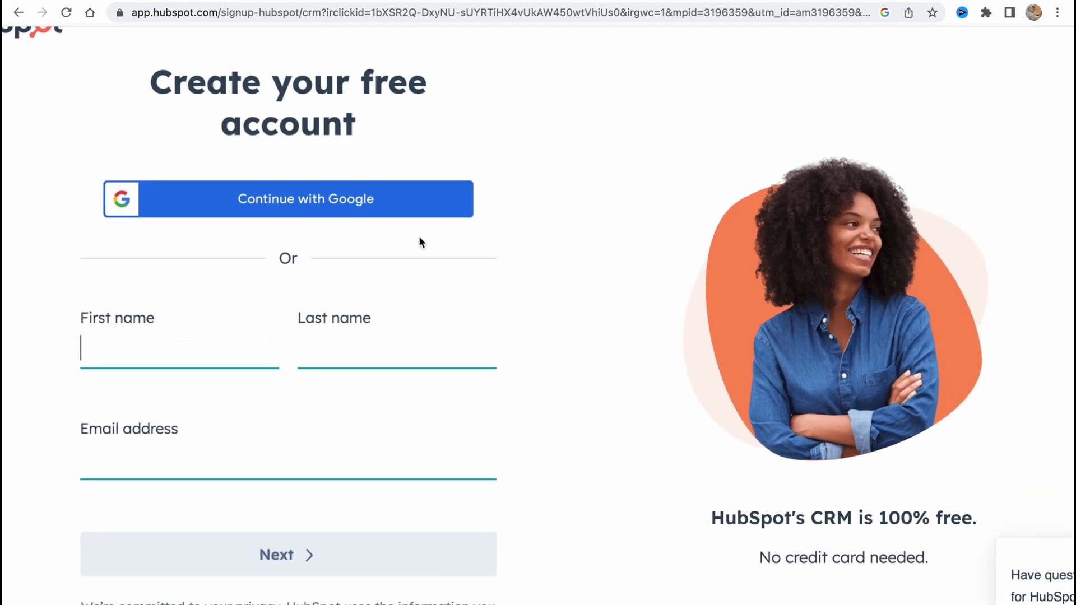
{"action": "scroll", "coordinate": [416, 235], "scroll_direction": "left", "scroll_amount": 2}
{"action": "scroll", "coordinate": [415, 238], "scroll_direction": "down", "scroll_amount": 5}
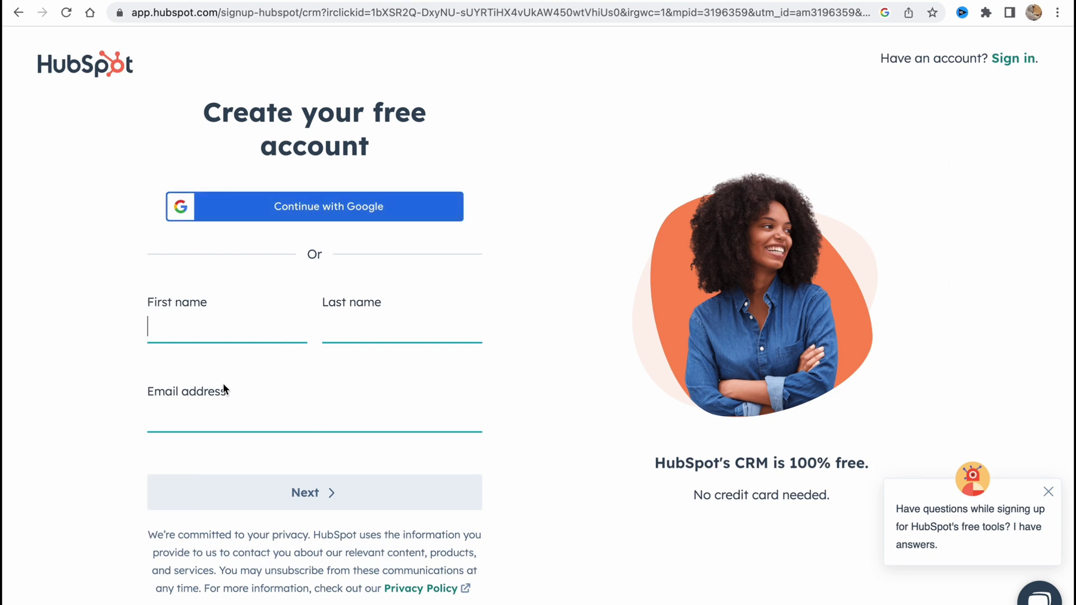
{"action": "left_click", "coordinate": [336, 207]}
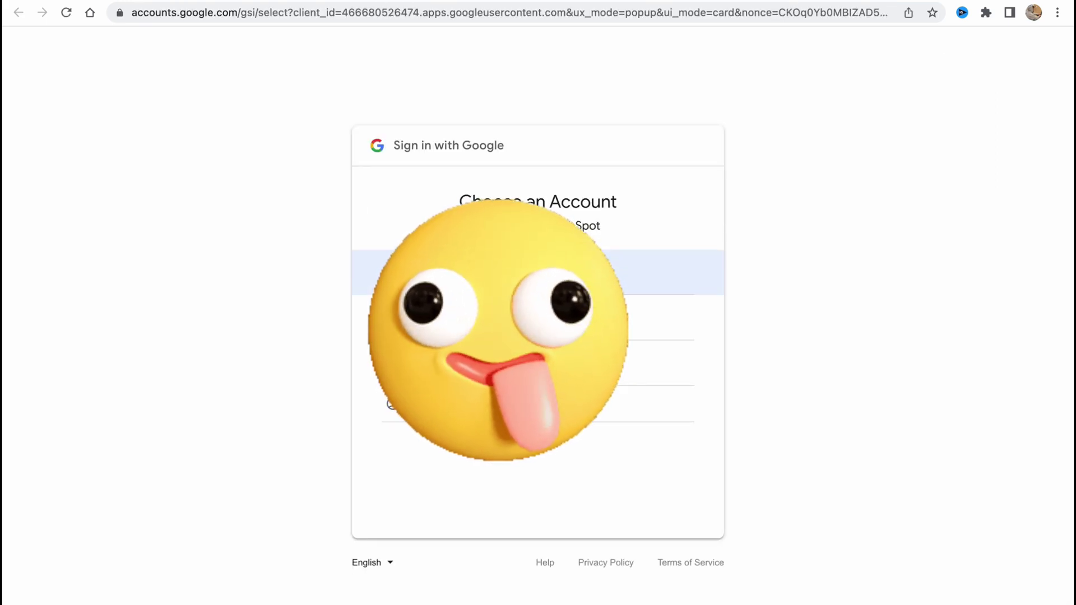
{"action": "left_click", "coordinate": [561, 363]}
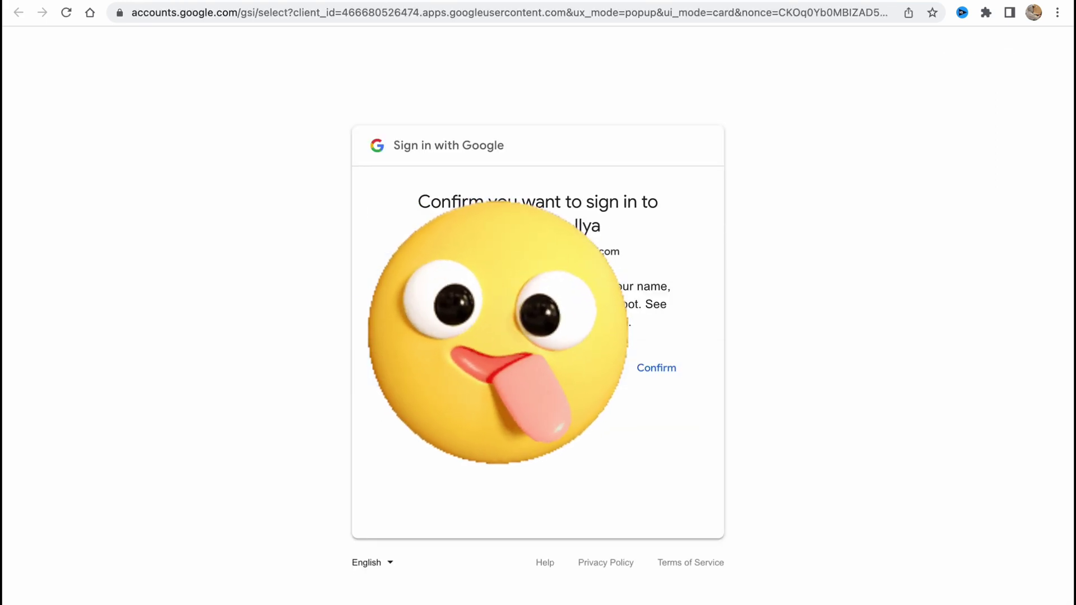
{"action": "left_click", "coordinate": [674, 365]}
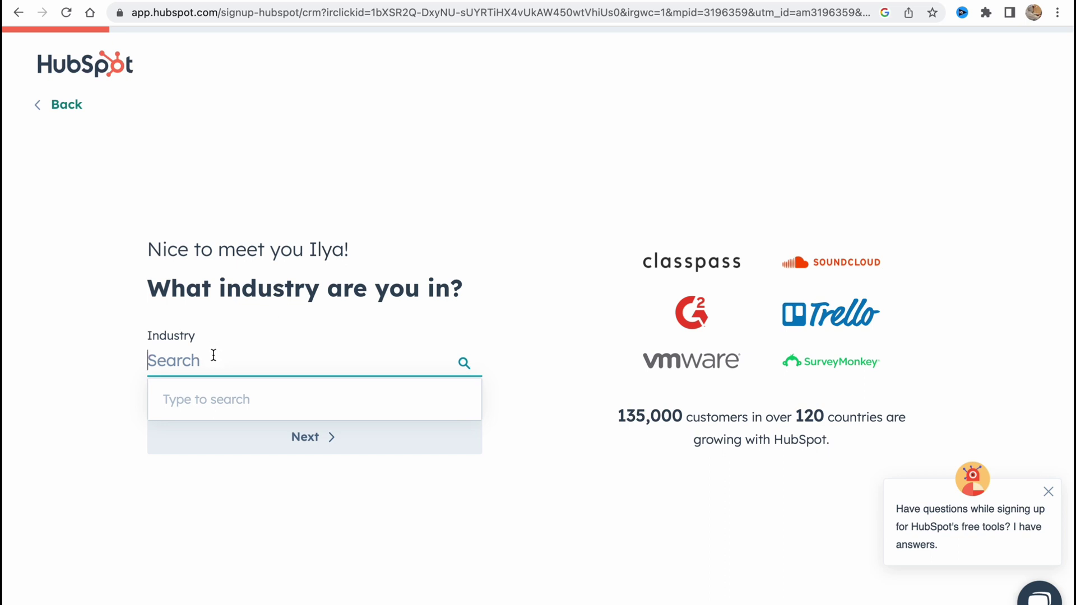
Answer the signup questions with Sports as industry and Chief Executive Officer (CEO) as job role
{"action": "type", "text": "S"}
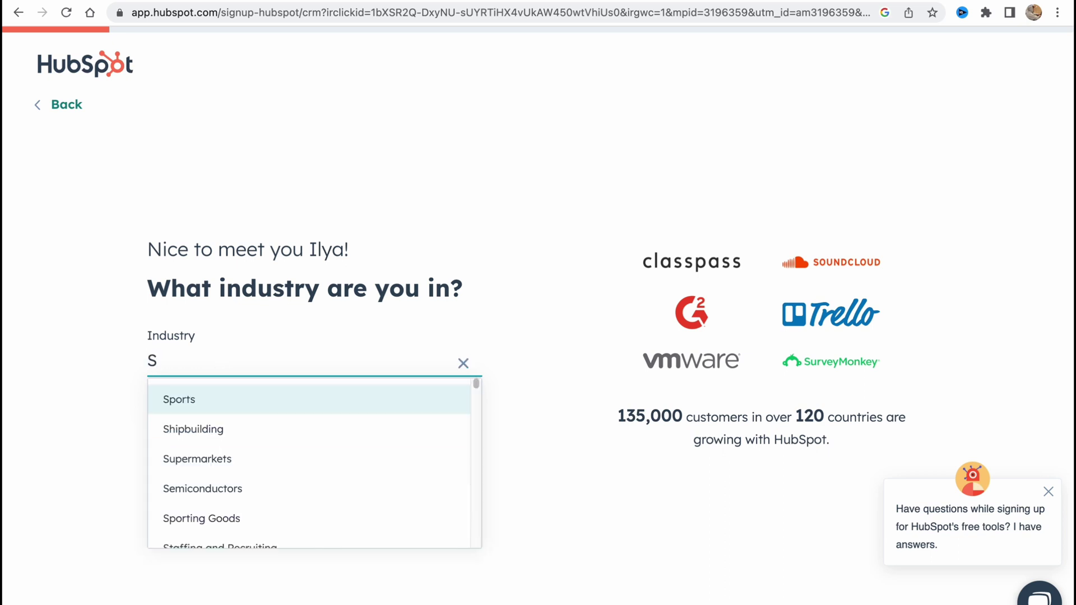
{"action": "left_click", "coordinate": [187, 400]}
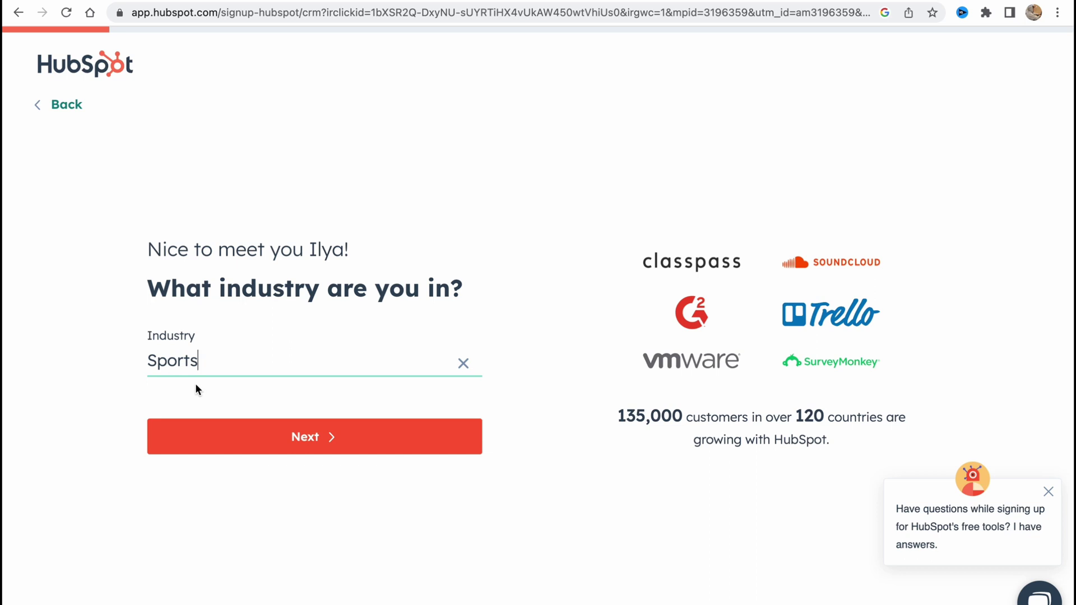
{"action": "left_click", "coordinate": [318, 445]}
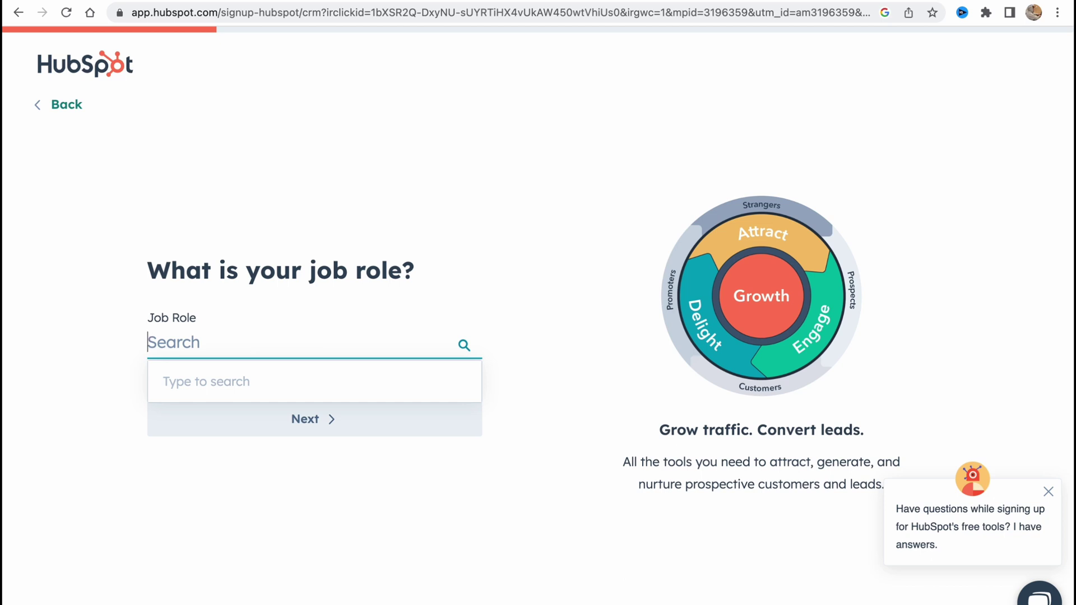
{"action": "type", "text": "C"}
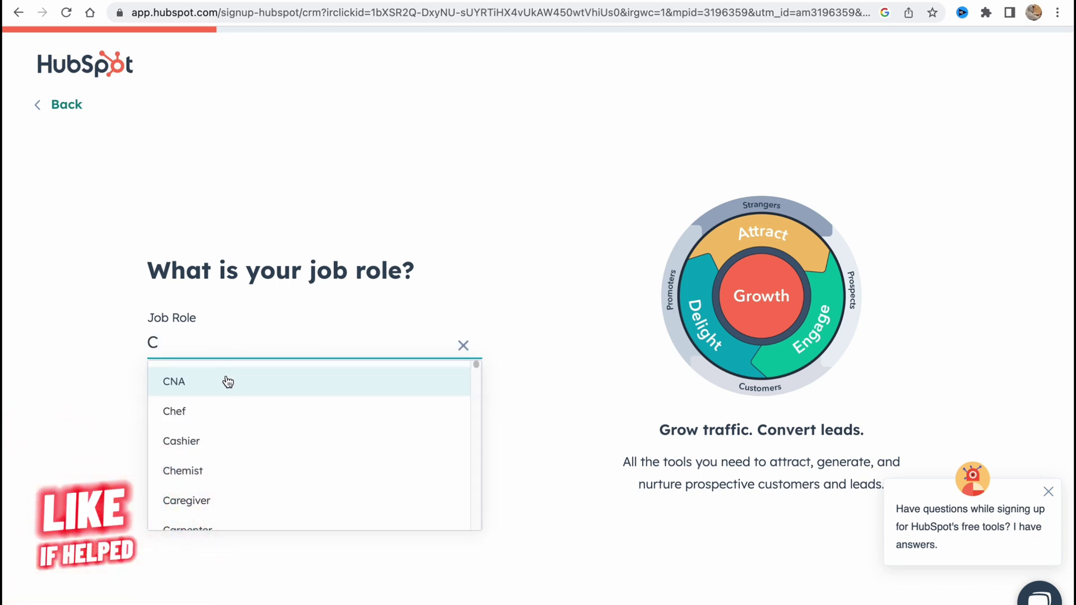
{"action": "type", "text": "EO"}
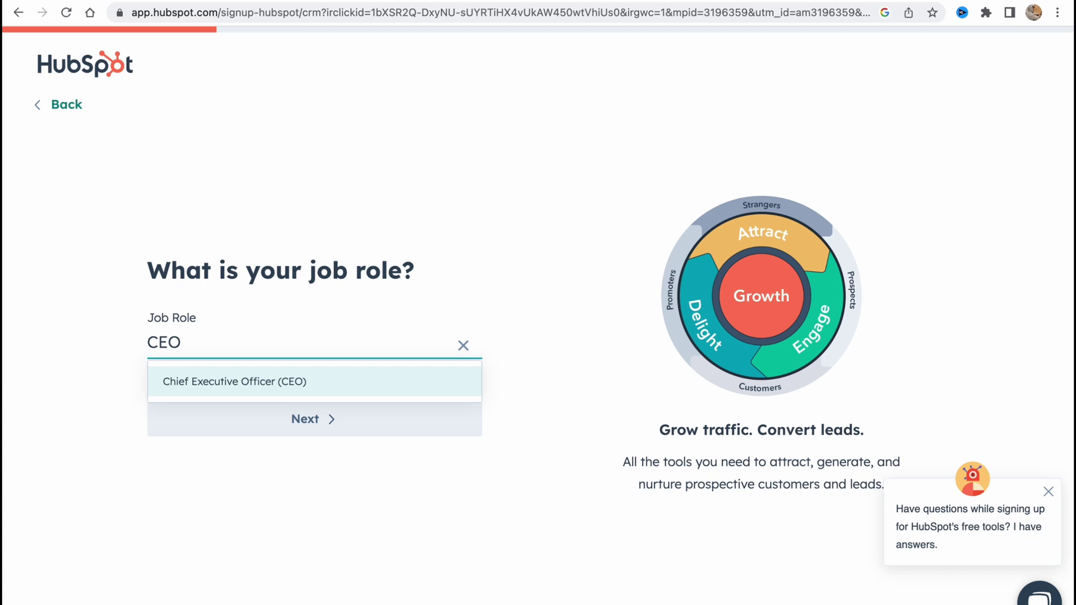
{"action": "left_click", "coordinate": [224, 381]}
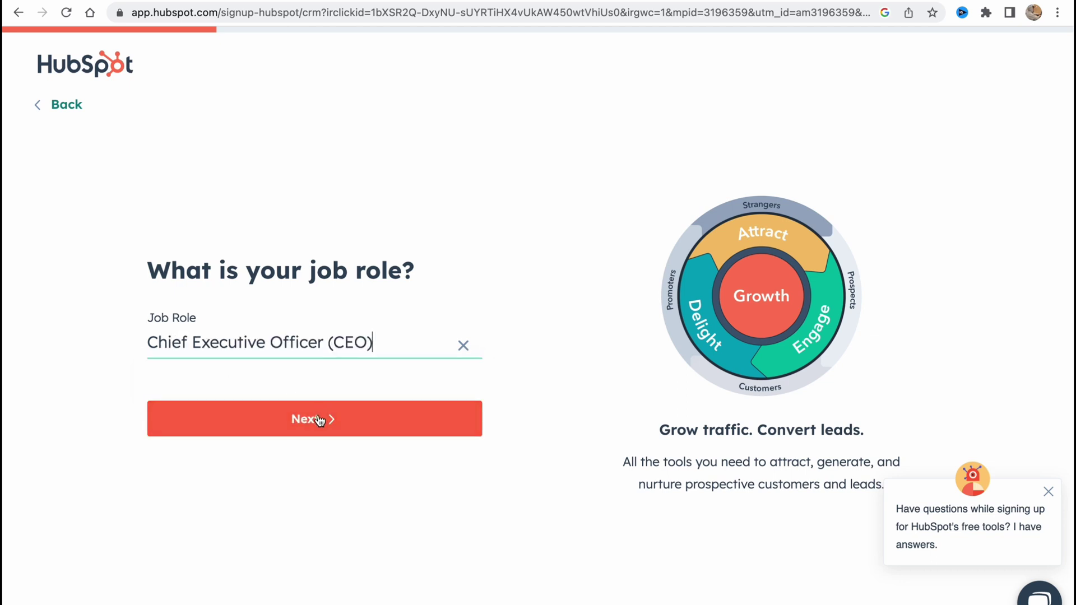
{"action": "left_click", "coordinate": [319, 420]}
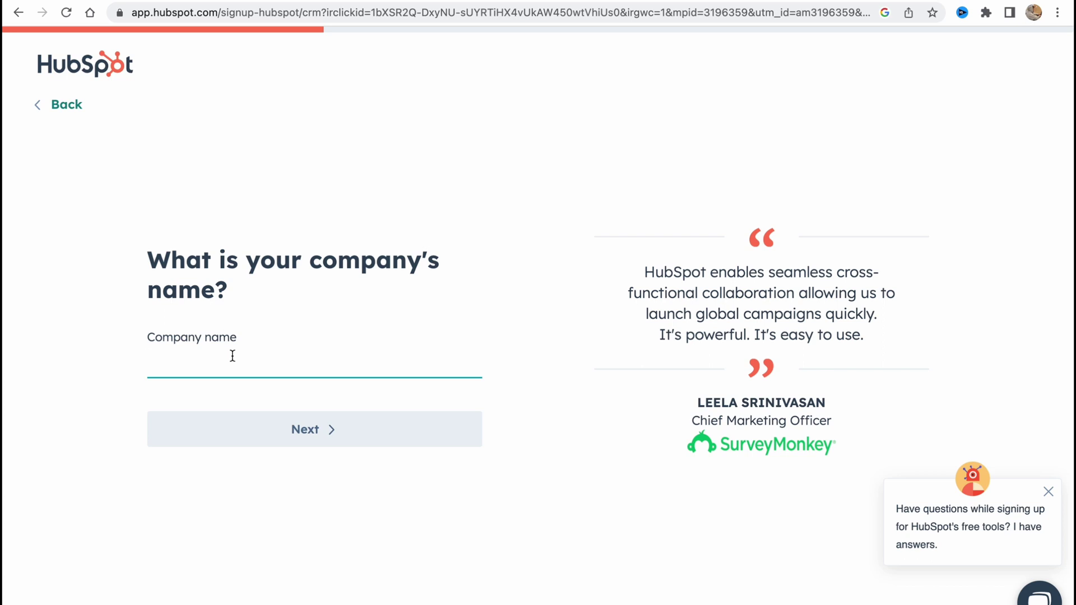
Enter 'HelperMan' as company name, then replace the invalid website entry with 'www,you'
{"action": "type", "text": "HelperMan"}
{"action": "left_click", "coordinate": [334, 432]}
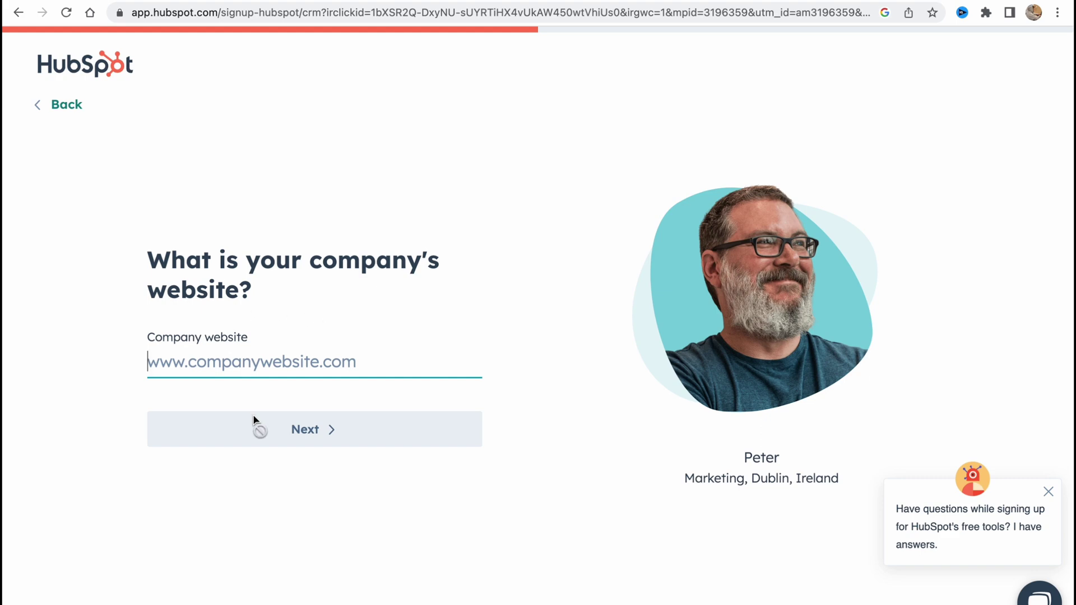
{"action": "type", "text": "23"}
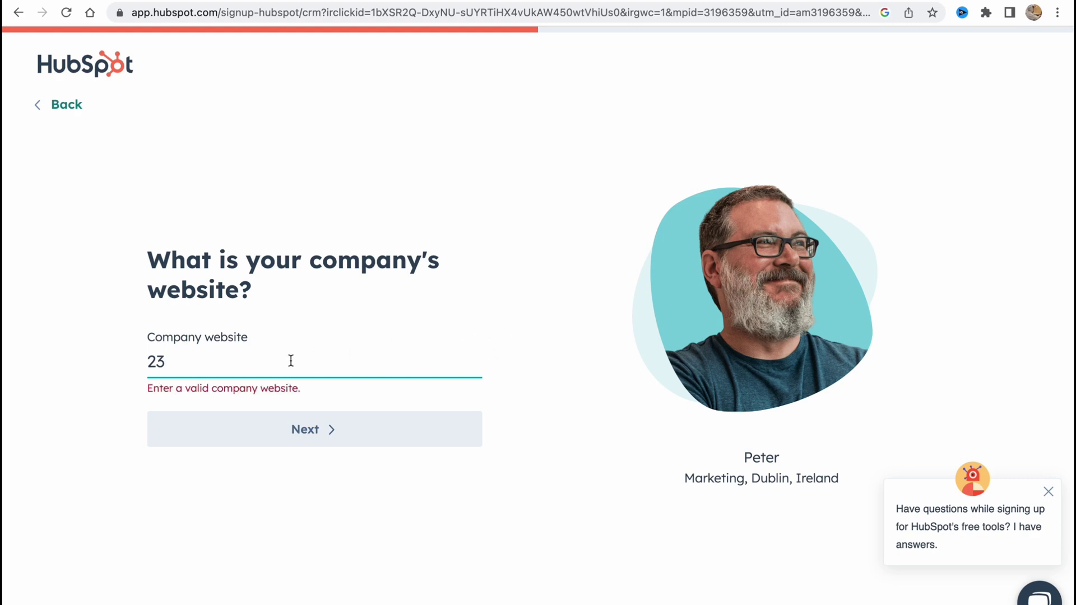
{"action": "left_click_drag", "start_coordinate": [289, 361], "coordinate": [53, 368]}
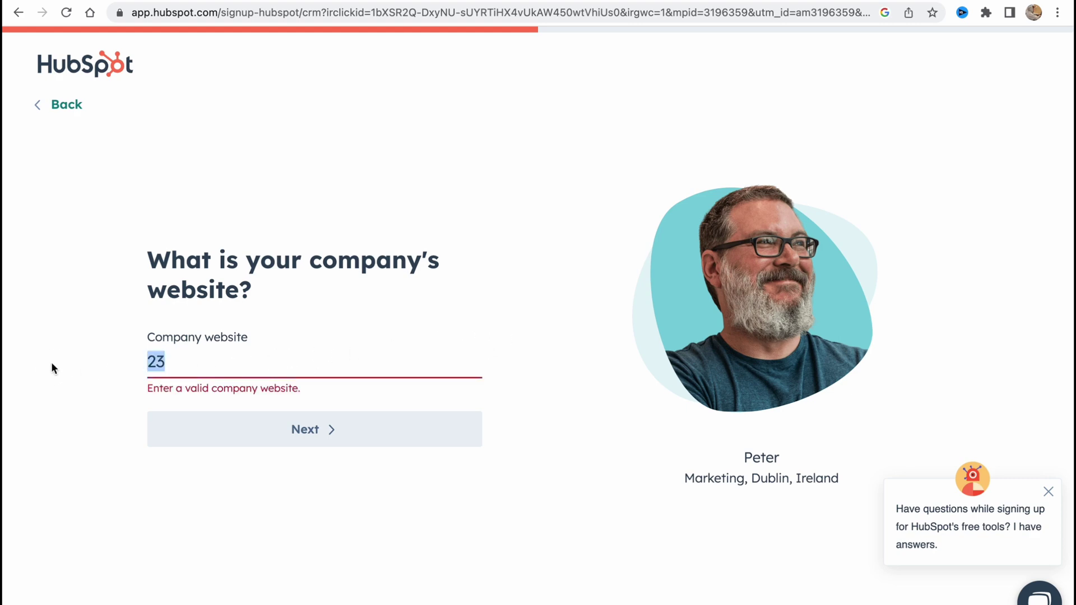
{"action": "key", "text": "BackSpace"}
{"action": "type", "text": "www,"}
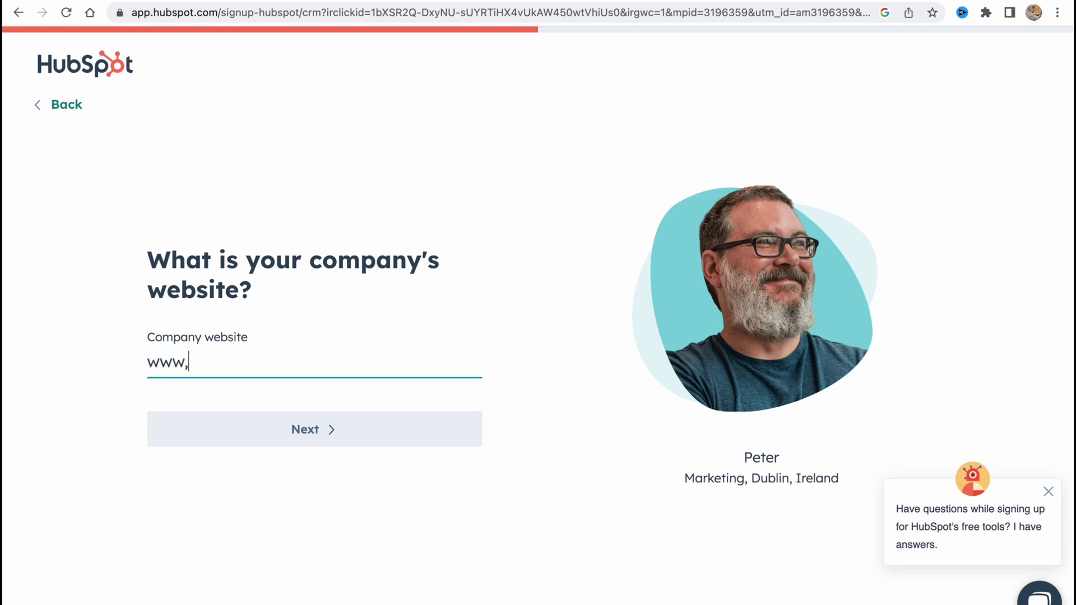
{"action": "type", "text": "you"}
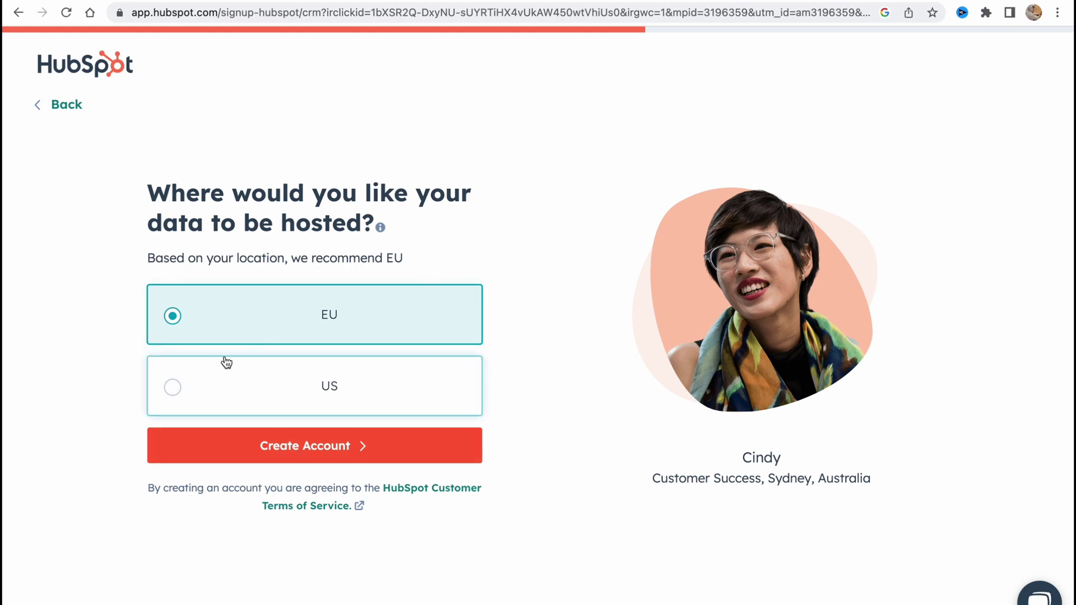
Create the account with EU hosting, noting no prior CRM use and choosing deal tracking as the goal
{"action": "left_click", "coordinate": [357, 447]}
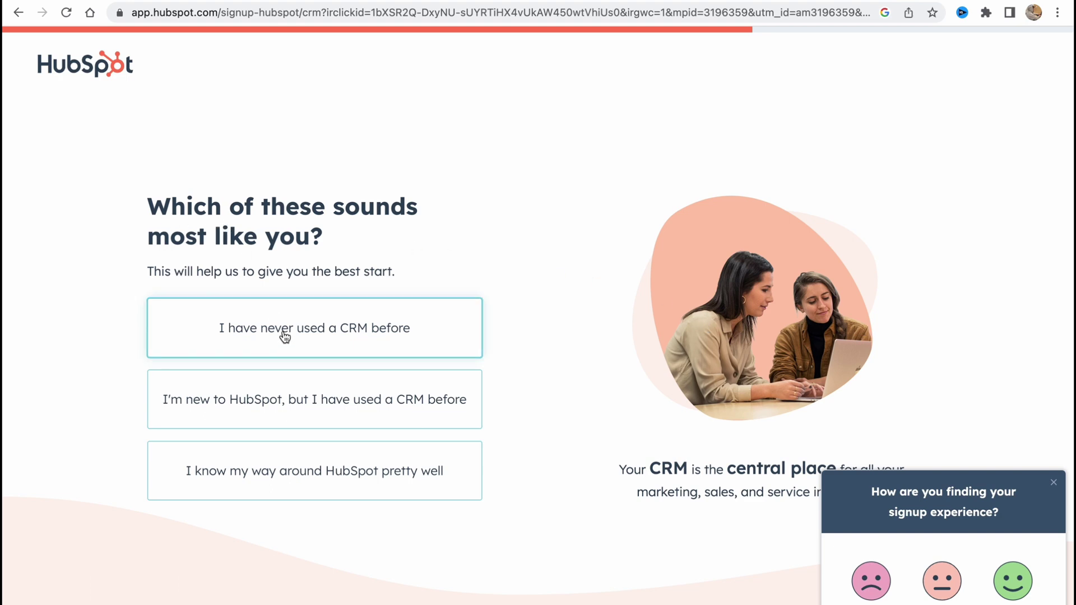
{"action": "left_click", "coordinate": [284, 336]}
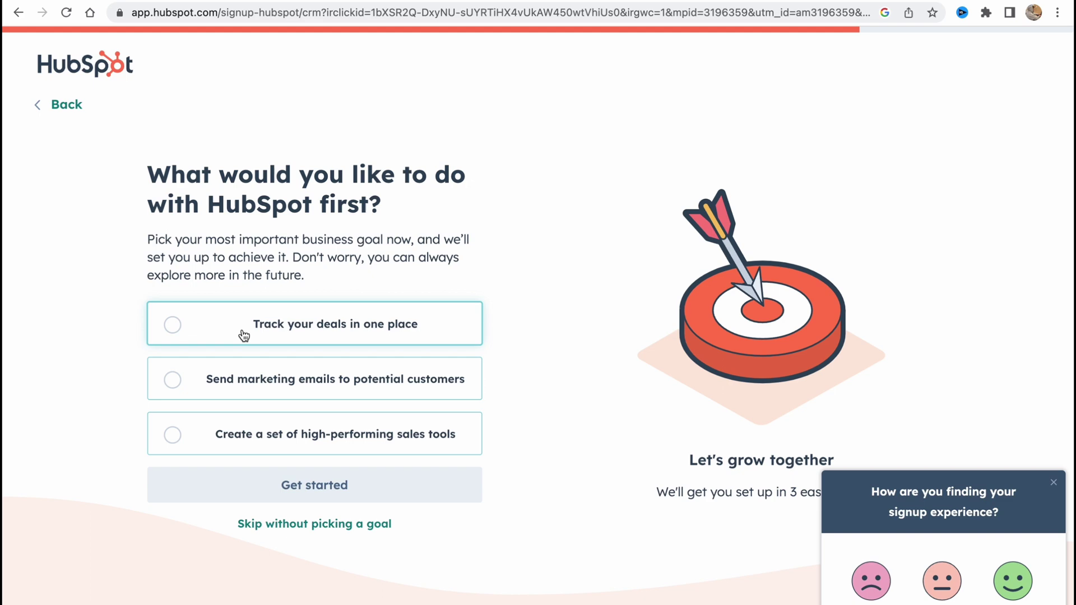
{"action": "left_click", "coordinate": [179, 326]}
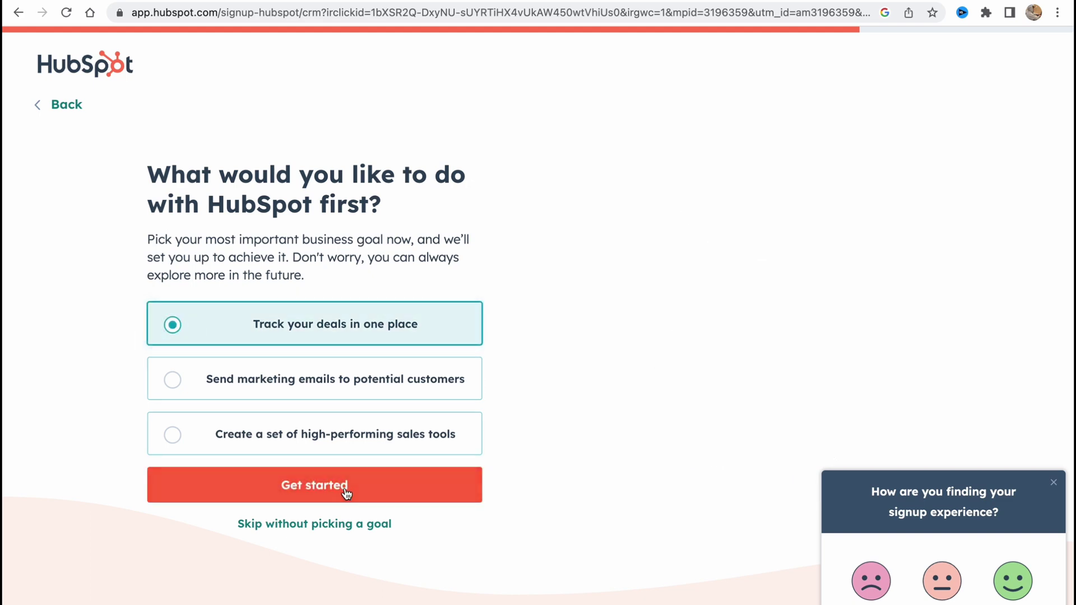
{"action": "left_click", "coordinate": [347, 489]}
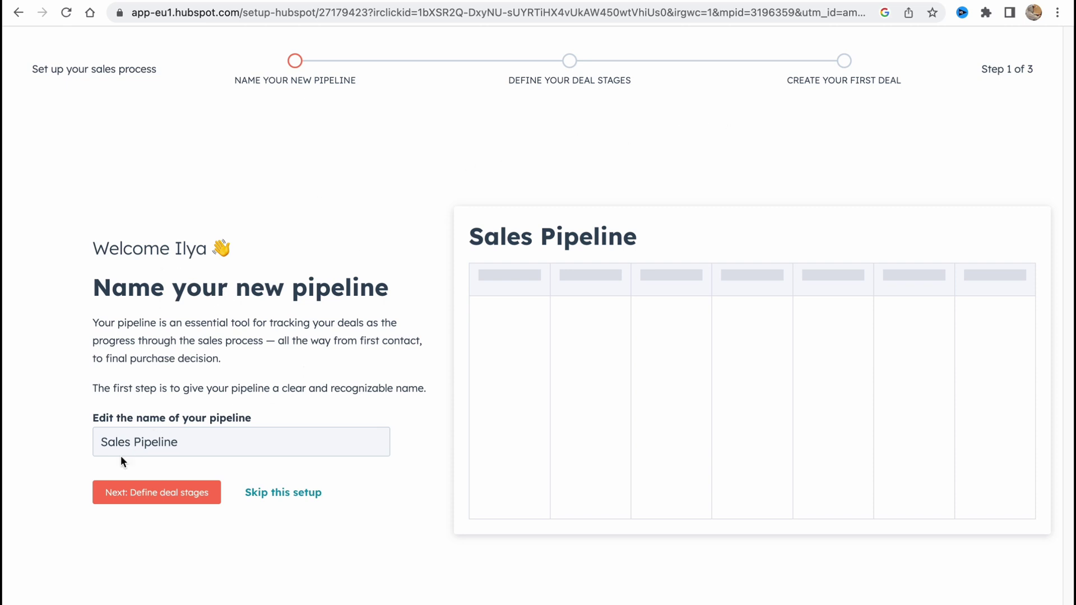
Keep the 'Sales Pipeline' name and the suggested deal and closing stages
{"action": "left_click", "coordinate": [162, 493]}
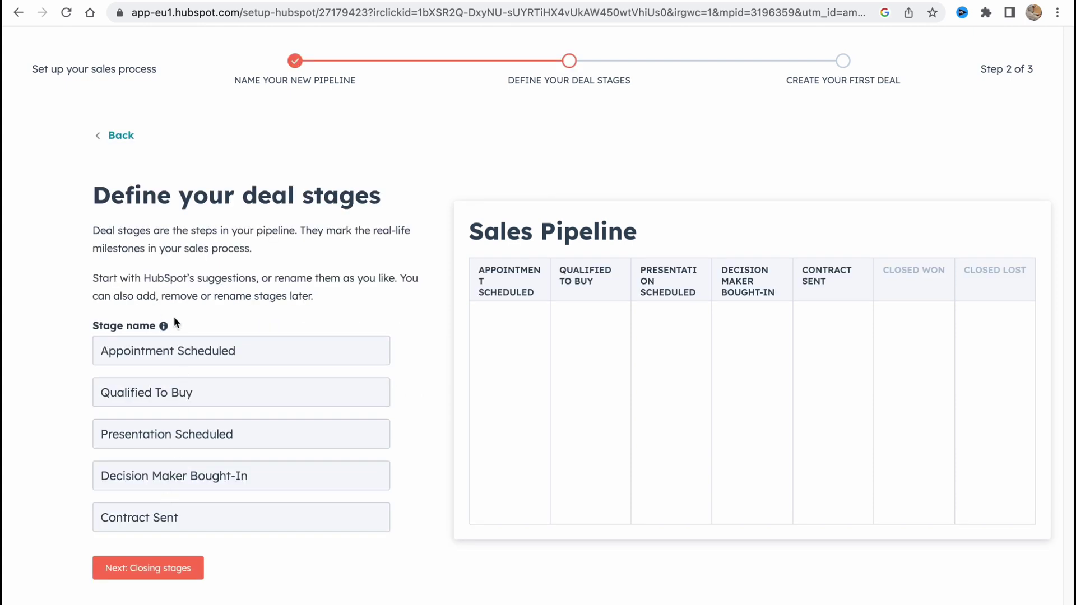
{"action": "left_click", "coordinate": [174, 576]}
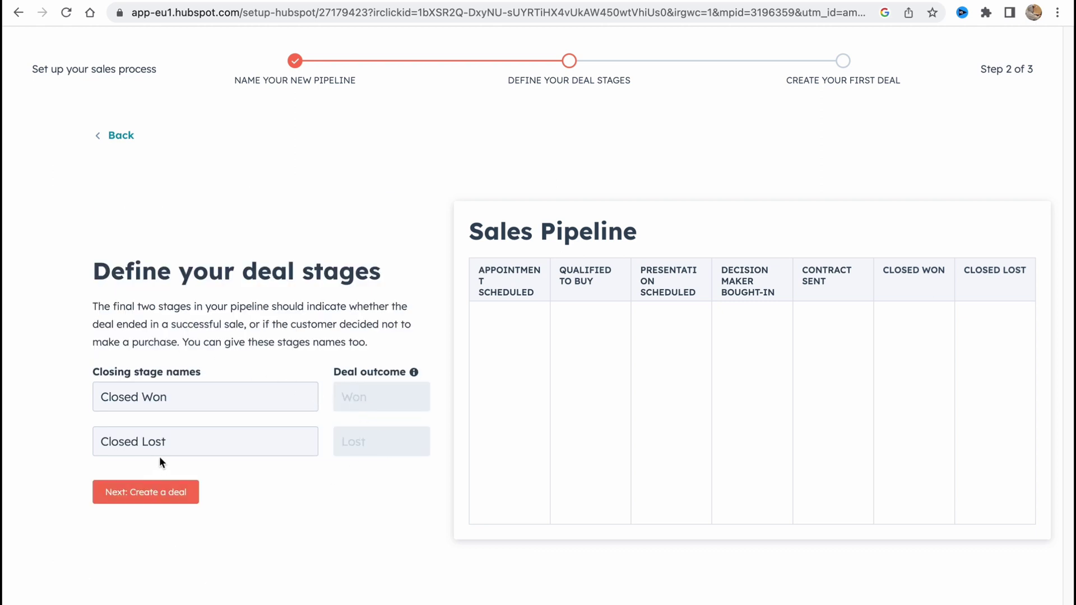
{"action": "left_click", "coordinate": [144, 498]}
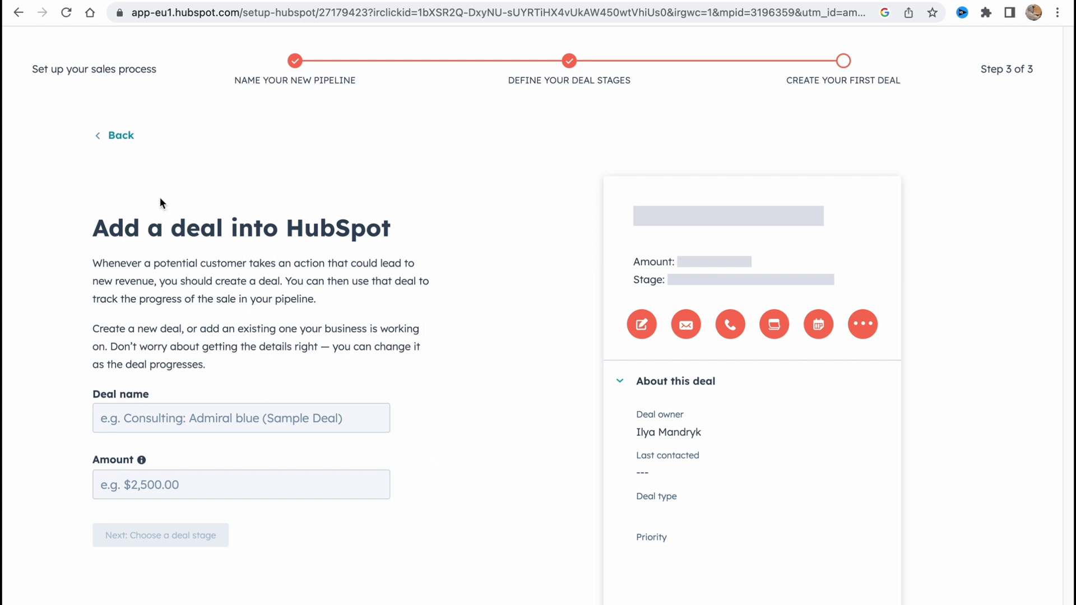
Create the deal 'Tshirt Sell' worth 10 in Appointment Scheduled and view the pipeline
{"action": "left_click", "coordinate": [166, 415]}
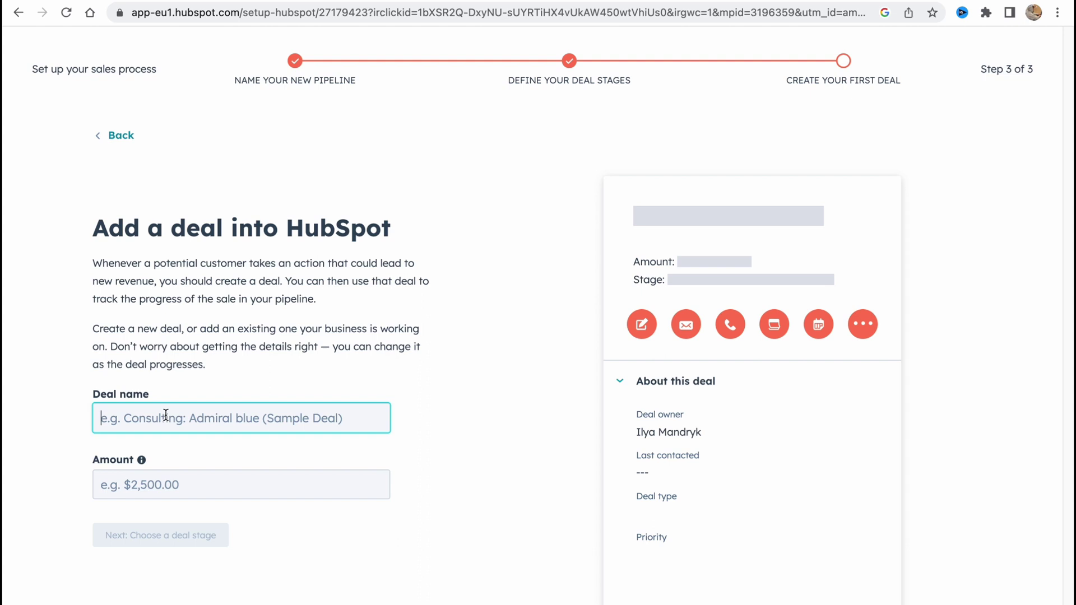
{"action": "type", "text": "Tshiry"}
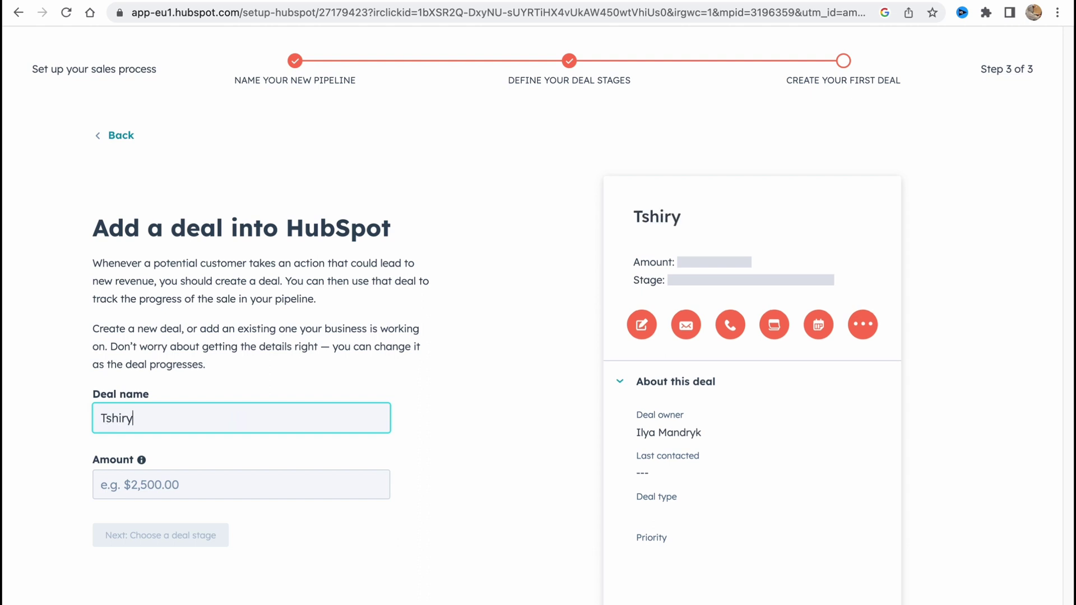
{"action": "key", "text": "BackSpace"}
{"action": "type", "text": "t Sell"}
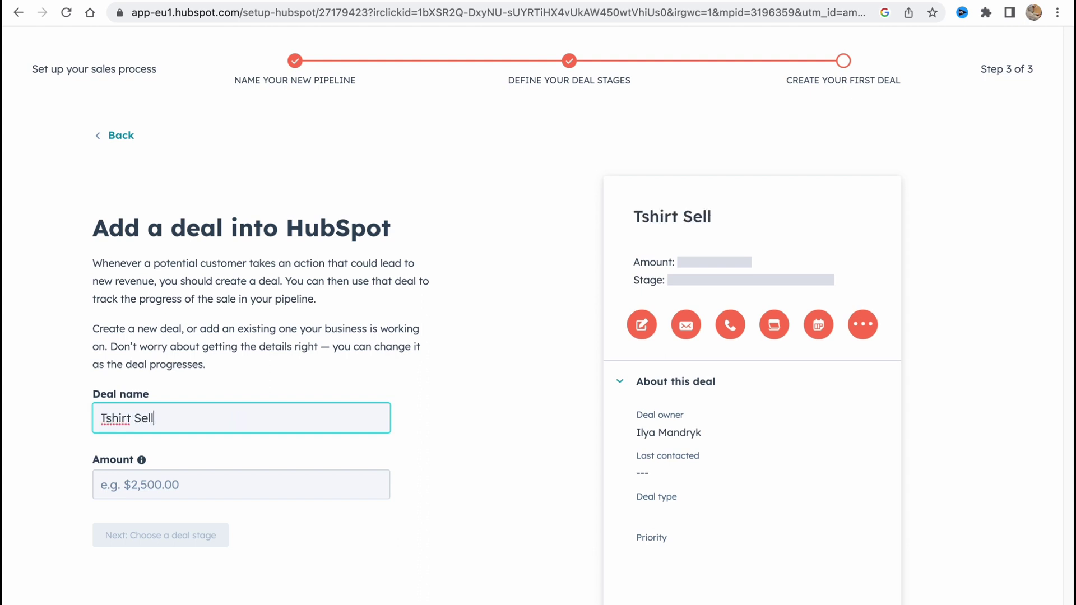
{"action": "left_click", "coordinate": [172, 482]}
{"action": "type", "text": "10"}
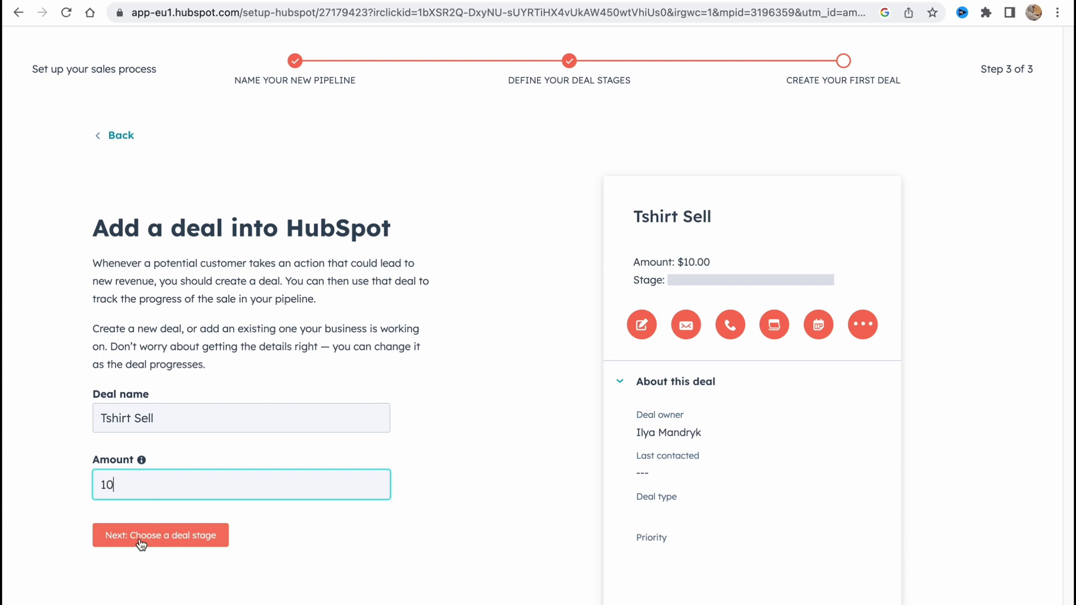
{"action": "left_click", "coordinate": [164, 538]}
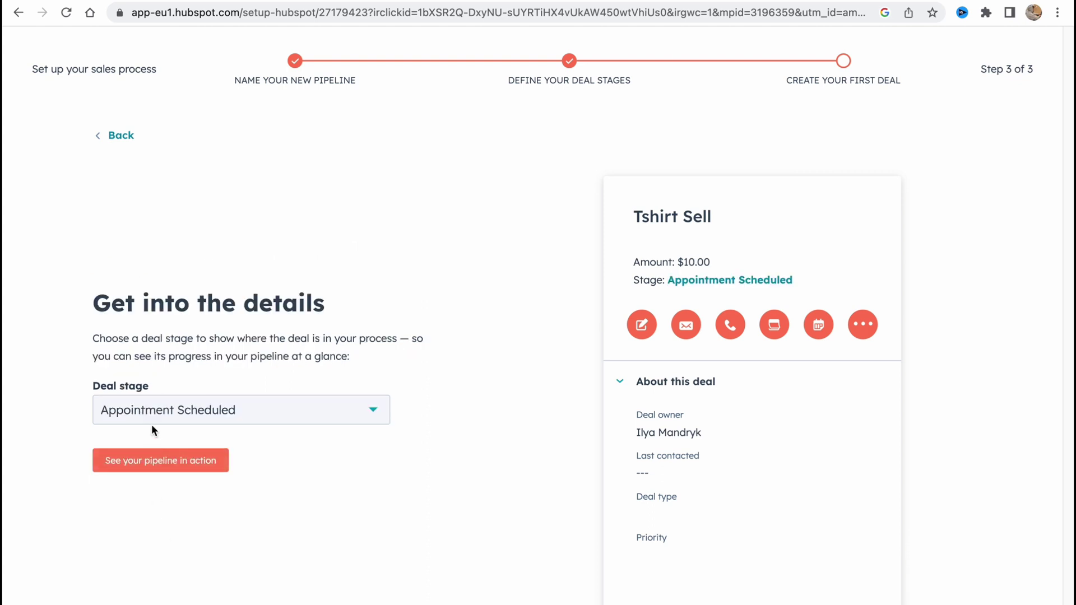
{"action": "left_click", "coordinate": [180, 459]}
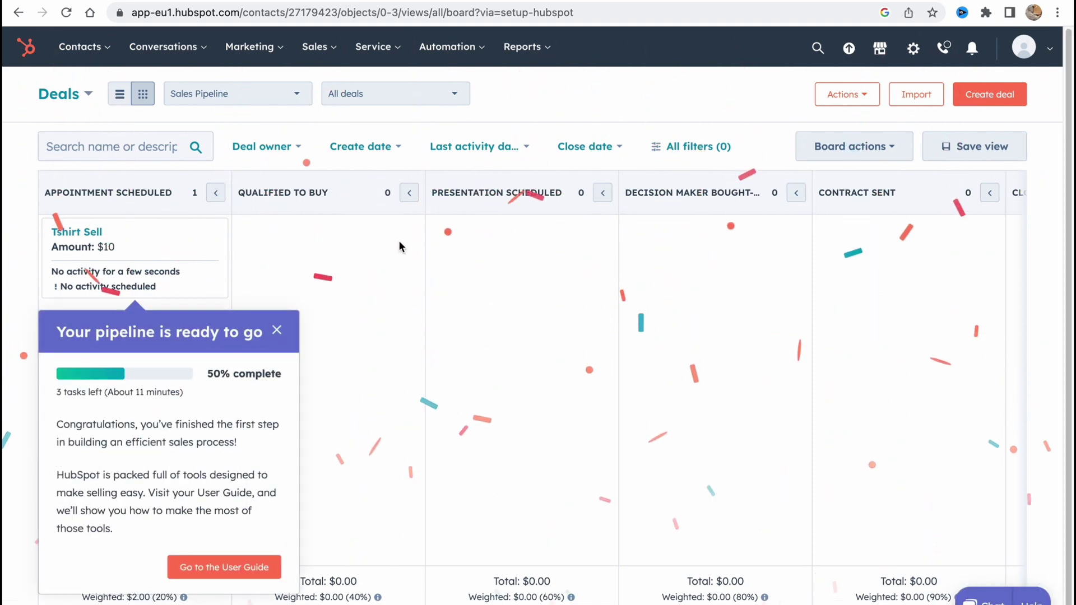
Dismiss the pipeline-ready and user guide popups, then browse the Contacts and Conversations menus
{"action": "left_click", "coordinate": [322, 263]}
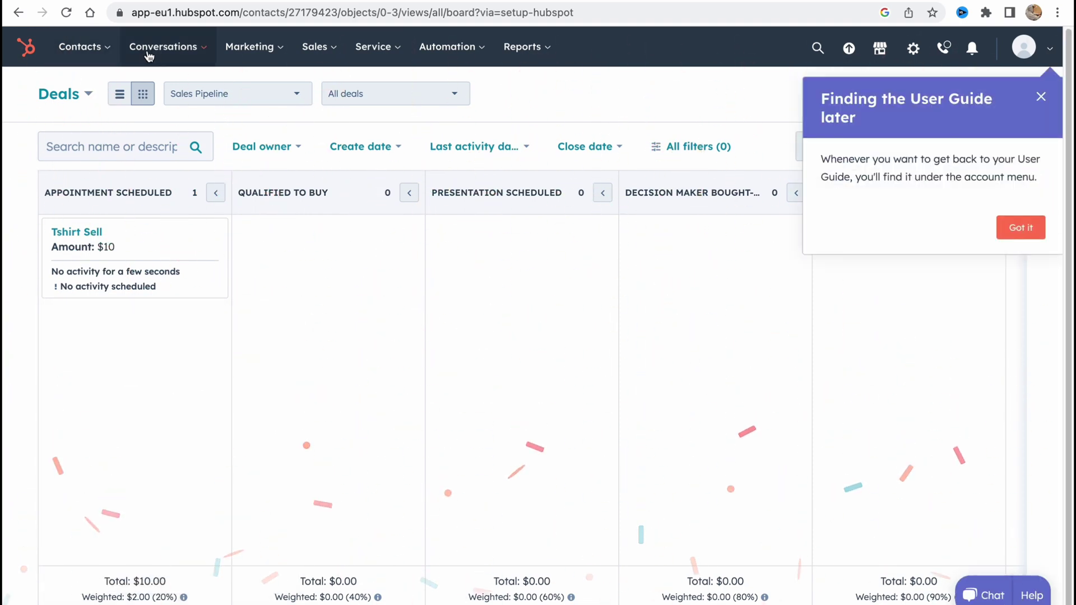
{"action": "left_click", "coordinate": [1042, 98]}
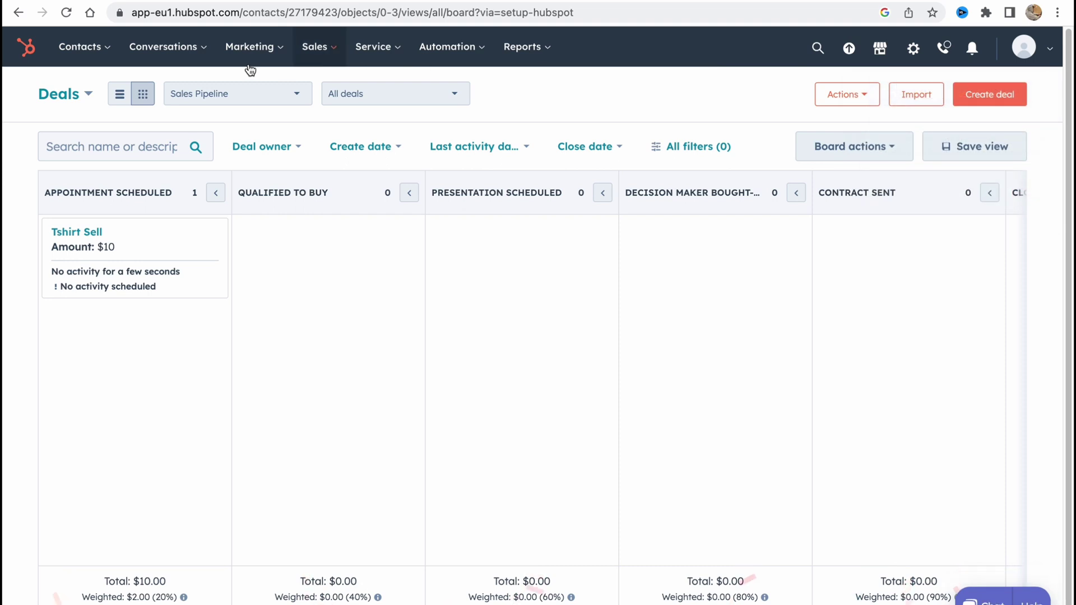
{"action": "left_click", "coordinate": [109, 52]}
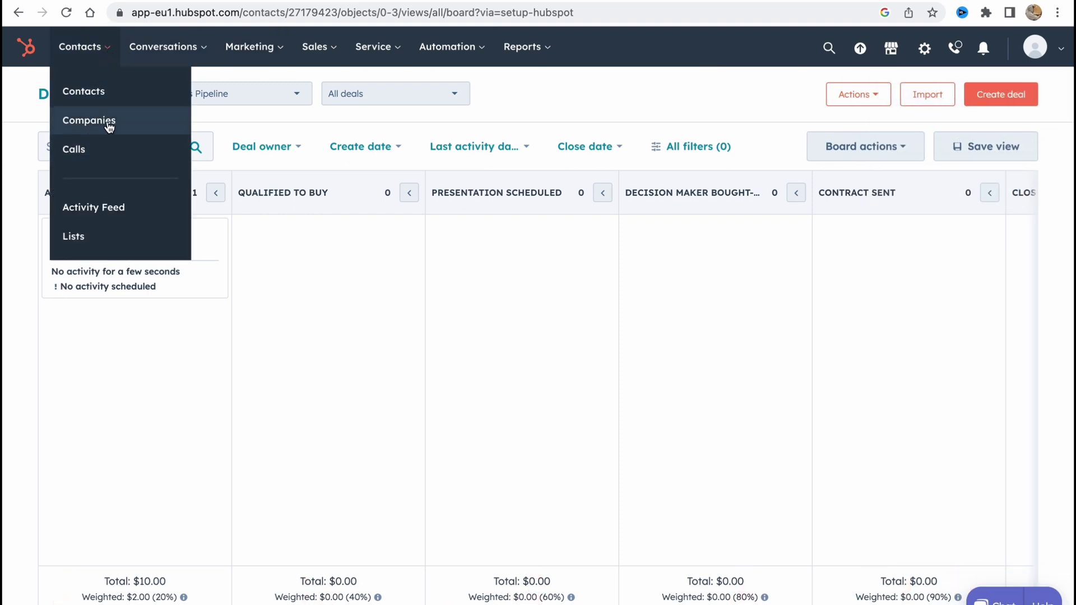
{"action": "mouse_move", "coordinate": [180, 65]}
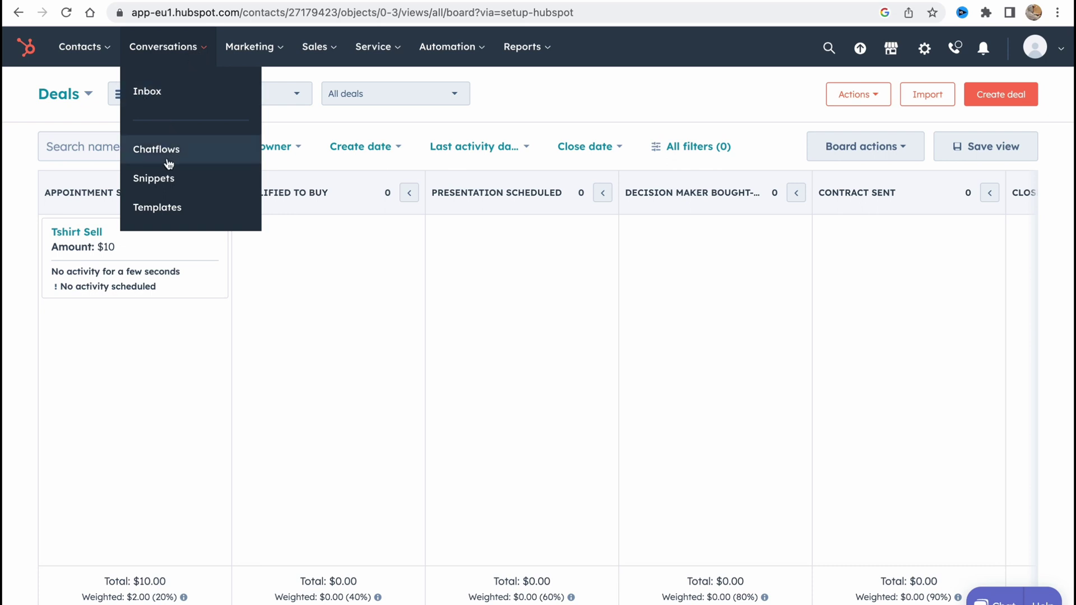
{"action": "mouse_move", "coordinate": [273, 53]}
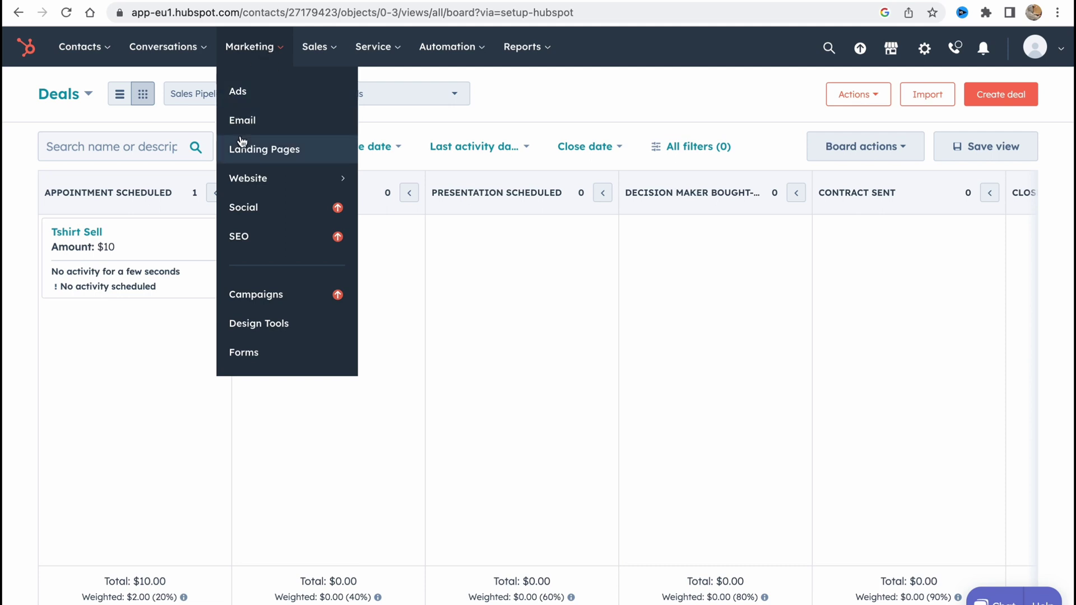
{"action": "mouse_move", "coordinate": [254, 181]}
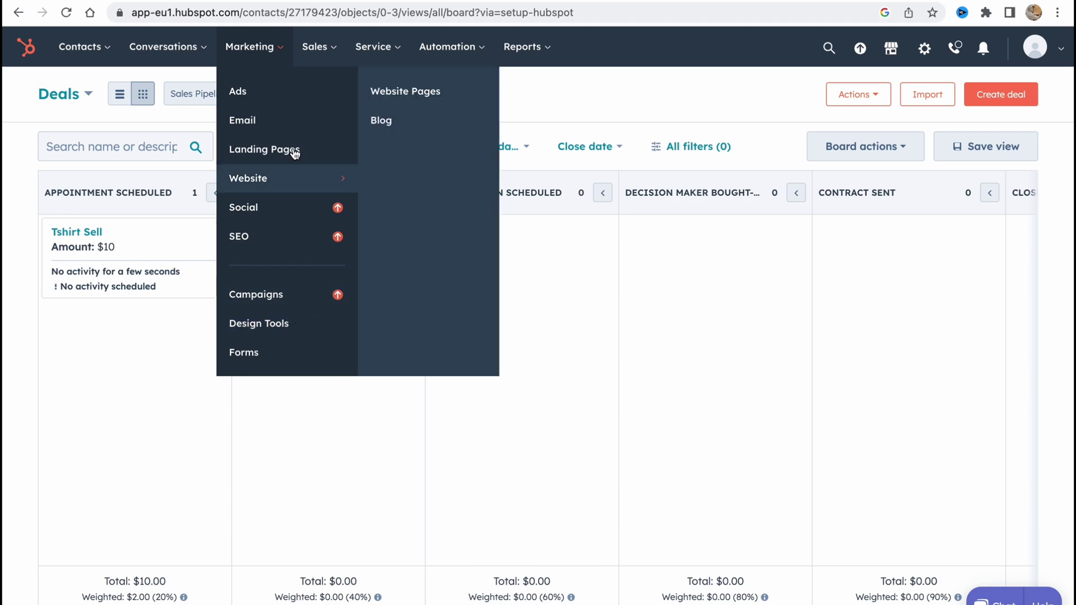
Browse the Sales, Service, Automation and Reports menus in the top navigation
{"action": "left_click", "coordinate": [320, 50]}
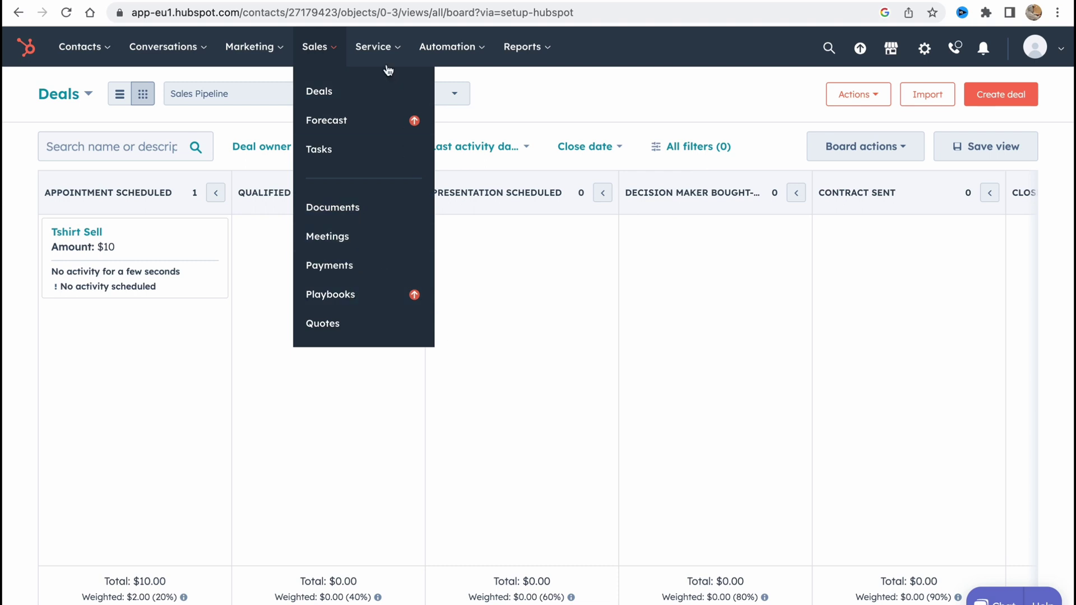
{"action": "mouse_move", "coordinate": [386, 56]}
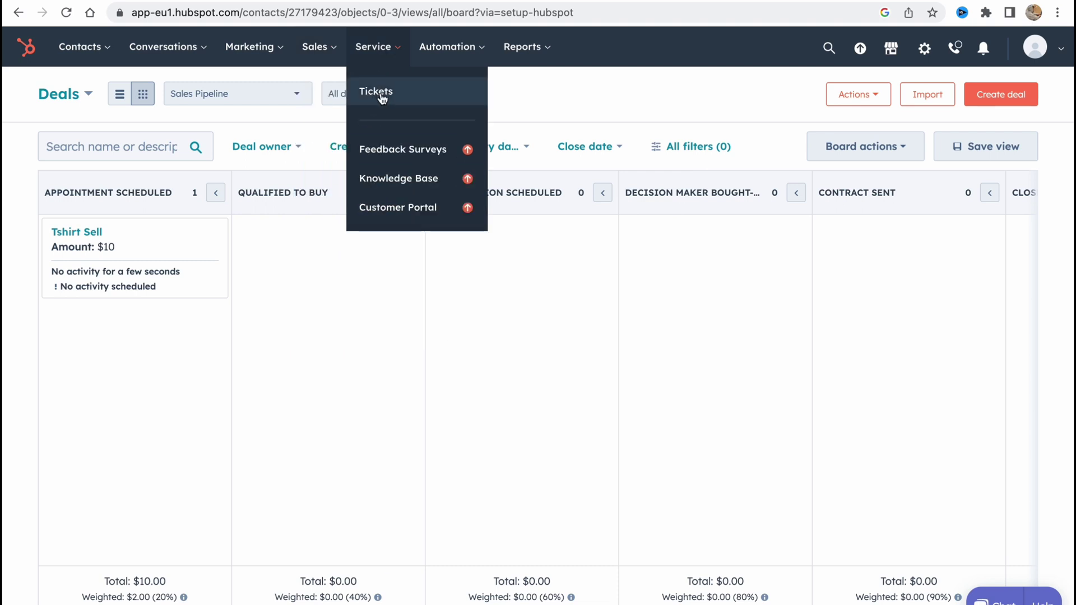
{"action": "mouse_move", "coordinate": [431, 58]}
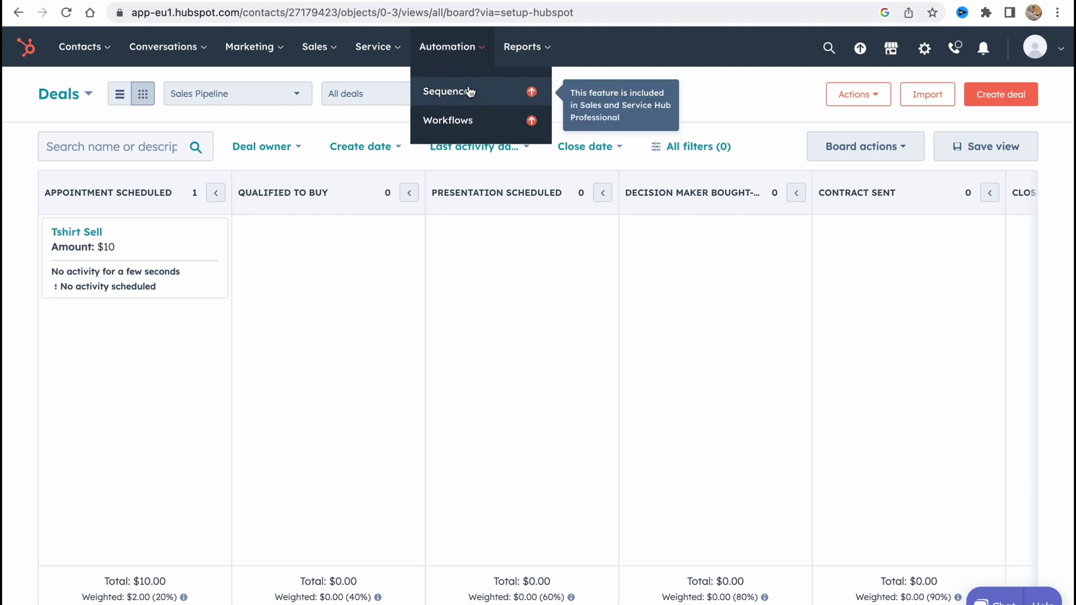
{"action": "mouse_move", "coordinate": [543, 50]}
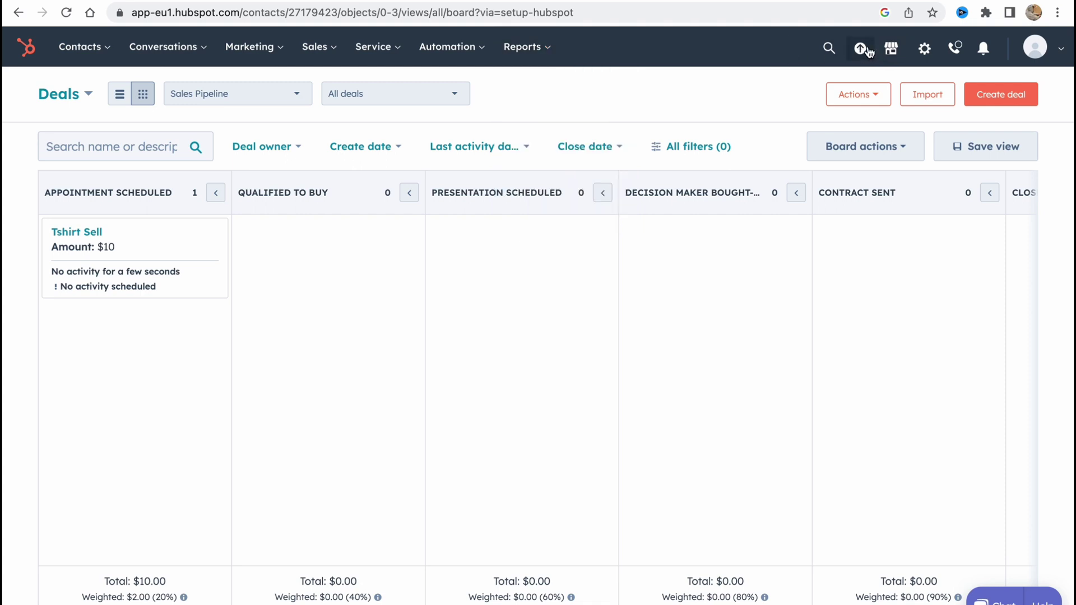
Open the App Marketplace from the marketplaces icon and scroll through its listings
{"action": "left_click", "coordinate": [892, 49]}
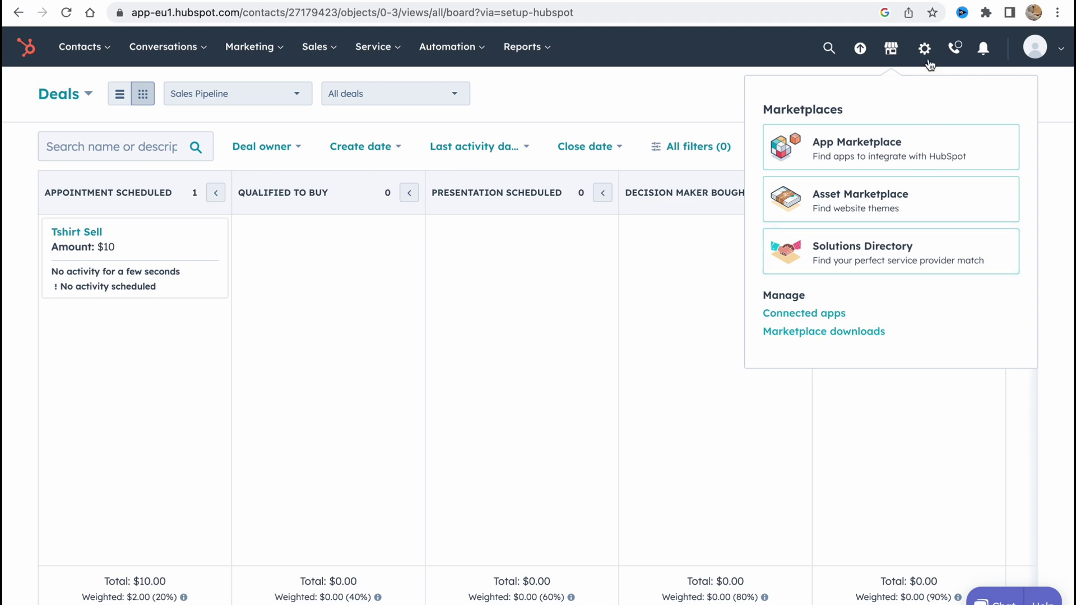
{"action": "left_click", "coordinate": [847, 160]}
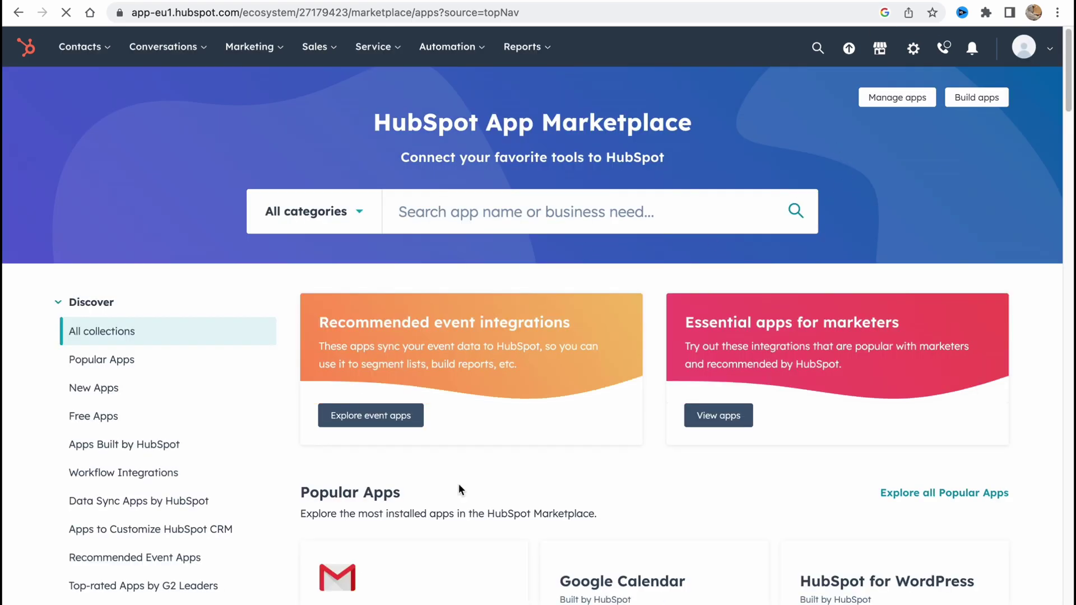
{"action": "scroll", "coordinate": [459, 483], "scroll_direction": "down", "scroll_amount": 3}
{"action": "scroll", "coordinate": [575, 310], "scroll_direction": "down", "scroll_amount": 5}
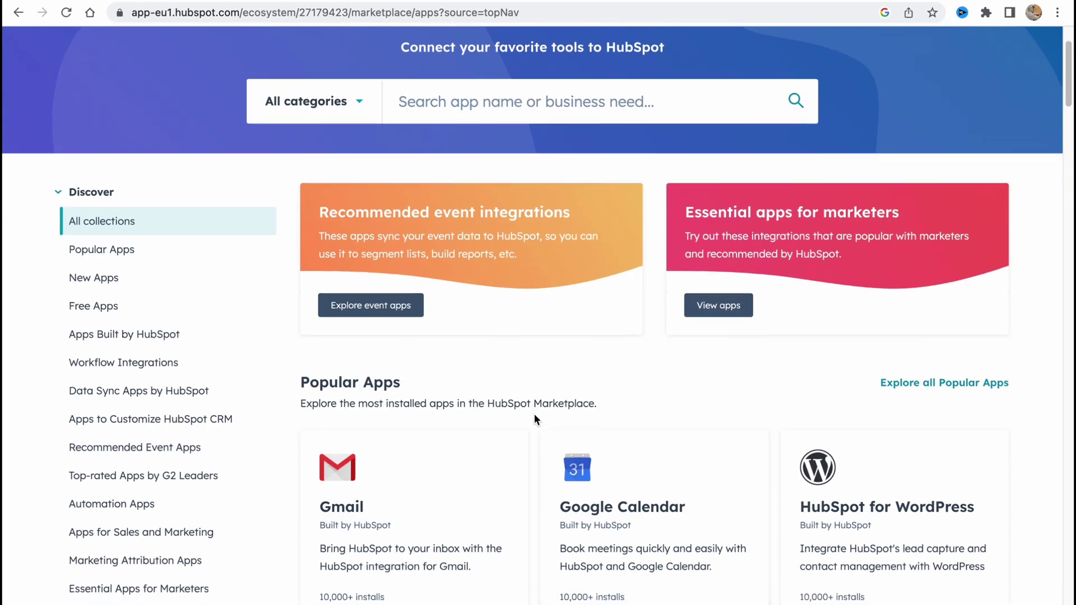
{"action": "scroll", "coordinate": [766, 413], "scroll_direction": "down", "scroll_amount": 10}
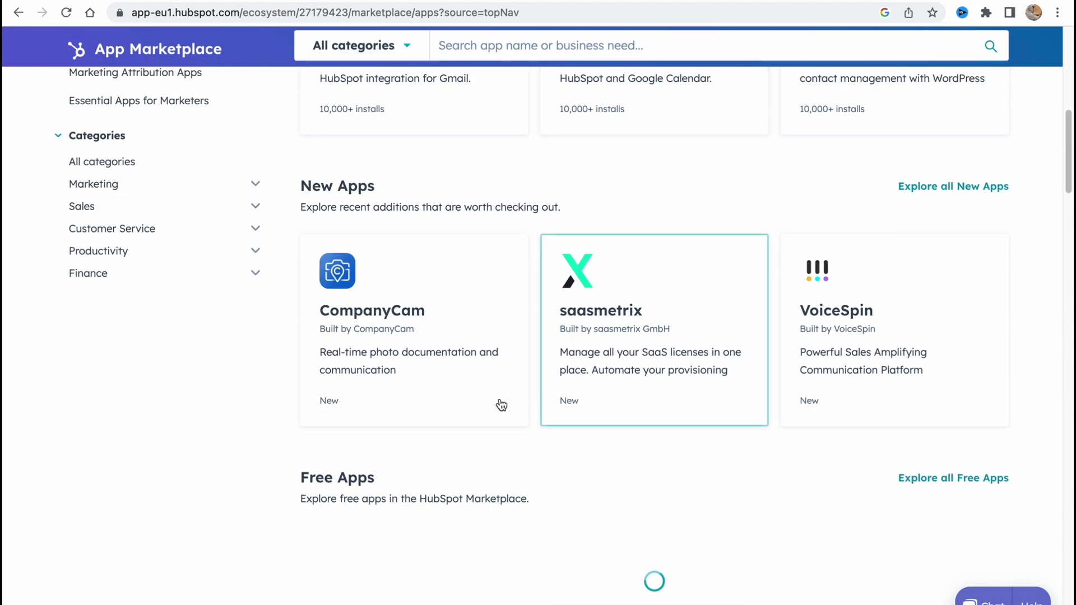
{"action": "scroll", "coordinate": [707, 380], "scroll_direction": "down", "scroll_amount": 10}
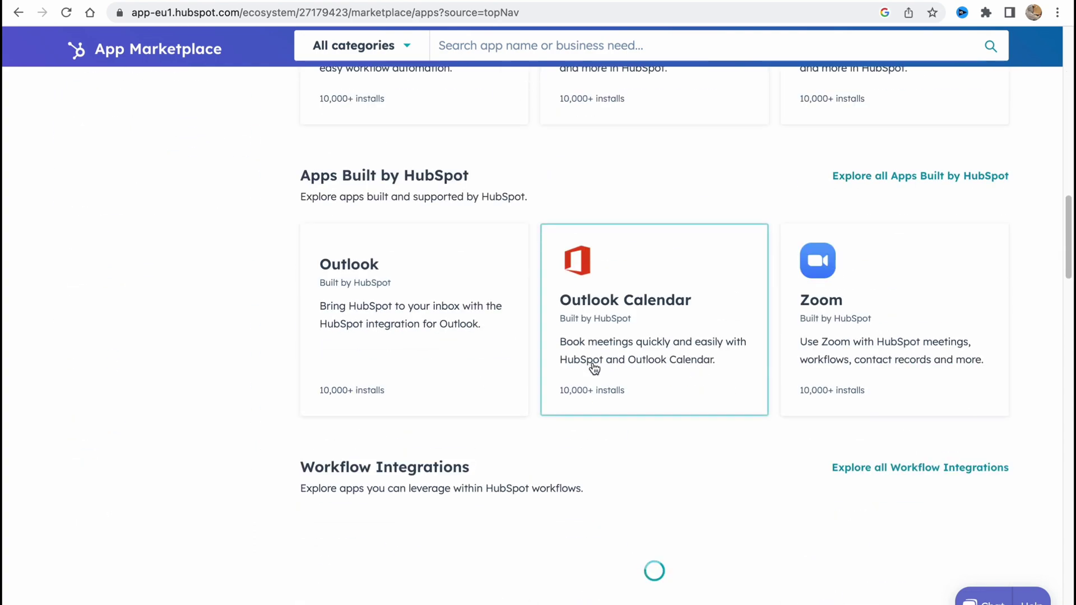
{"action": "scroll", "coordinate": [507, 357], "scroll_direction": "up", "scroll_amount": 18}
{"action": "scroll", "coordinate": [504, 357], "scroll_direction": "up", "scroll_amount": 6}
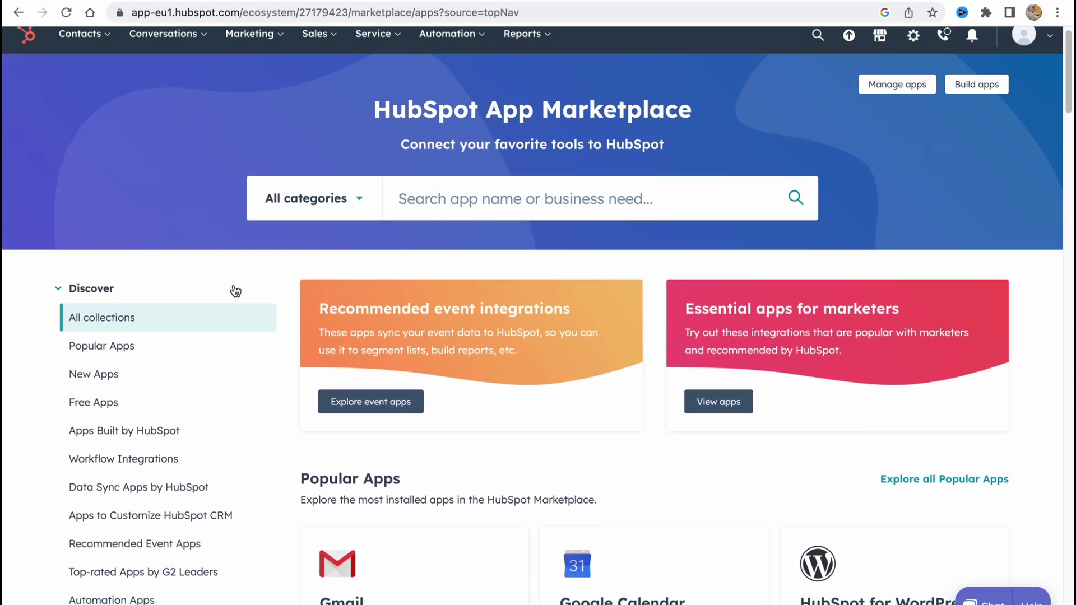
Search the marketplace for 'shop' and scroll the Shopline and Shopify results
{"action": "left_click", "coordinate": [485, 207]}
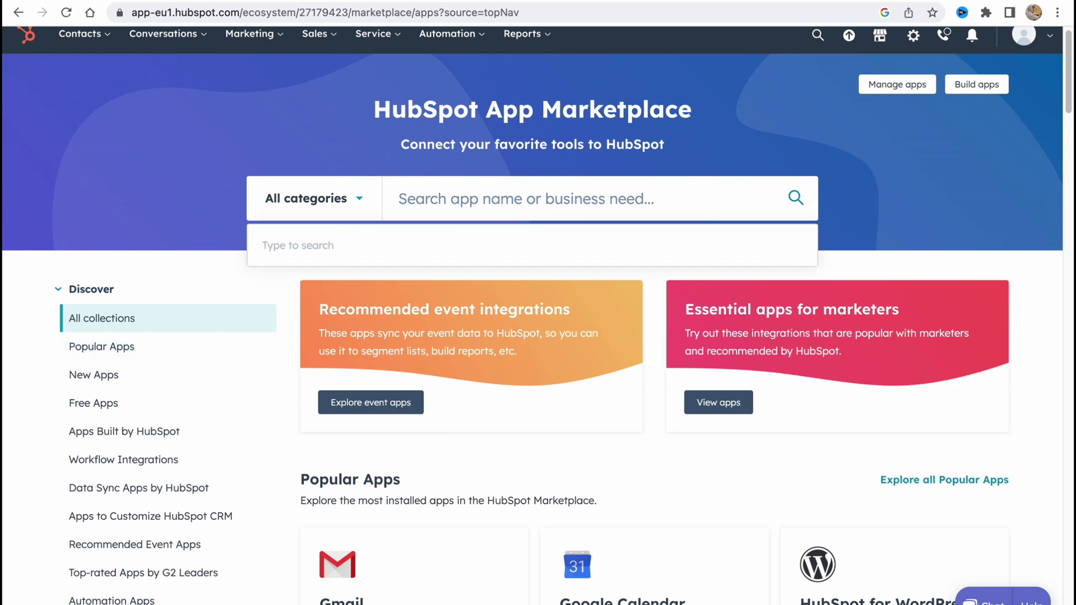
{"action": "type", "text": "shop"}
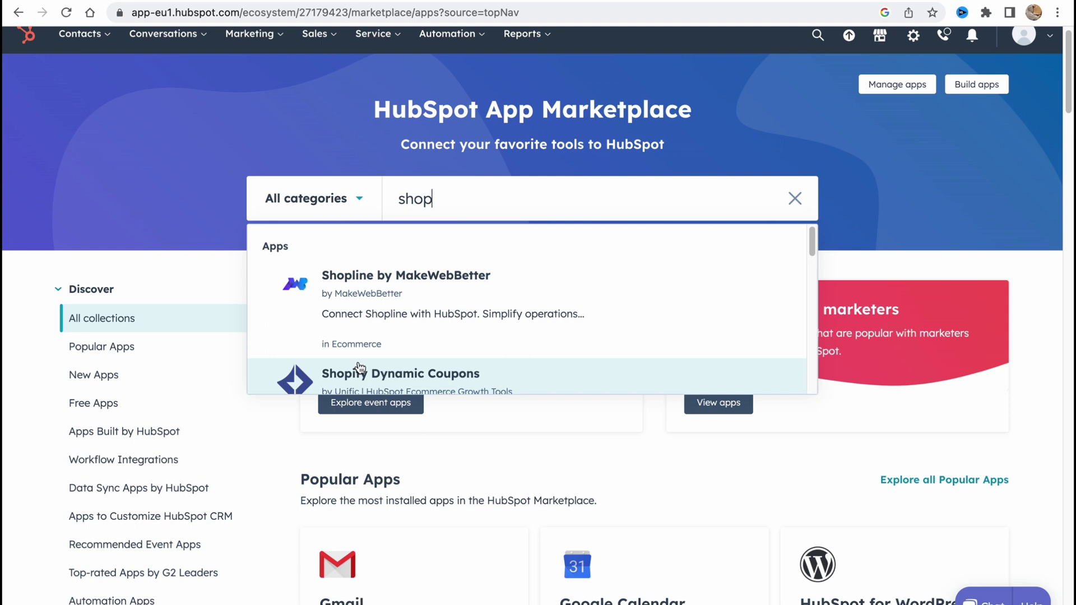
{"action": "scroll", "coordinate": [415, 377], "scroll_direction": "down", "scroll_amount": 3}
{"action": "scroll", "coordinate": [356, 310], "scroll_direction": "down", "scroll_amount": 2}
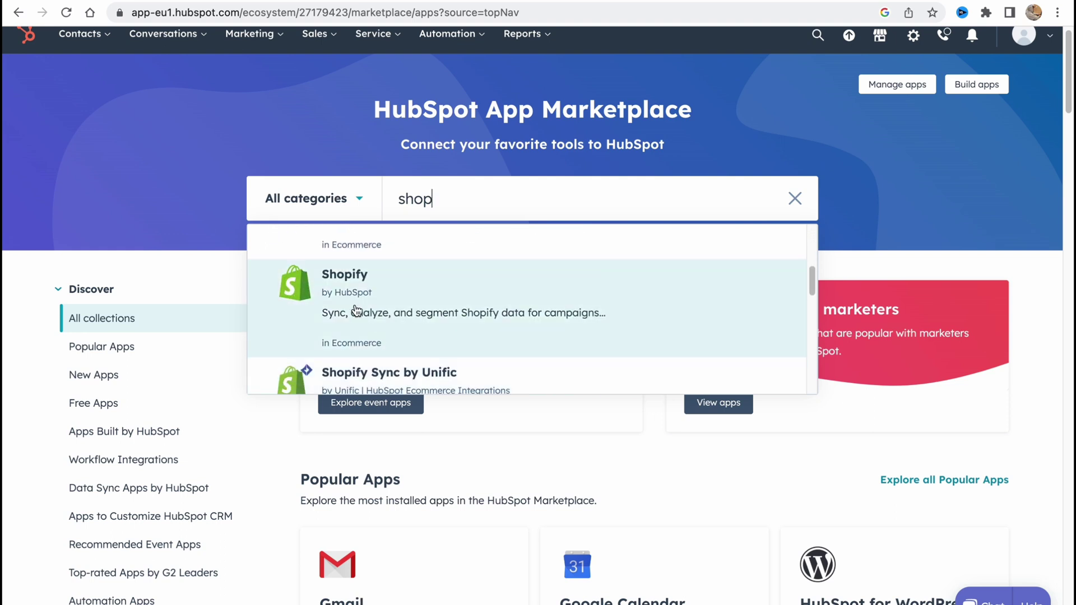
{"action": "scroll", "coordinate": [417, 324], "scroll_direction": "down", "scroll_amount": 1}
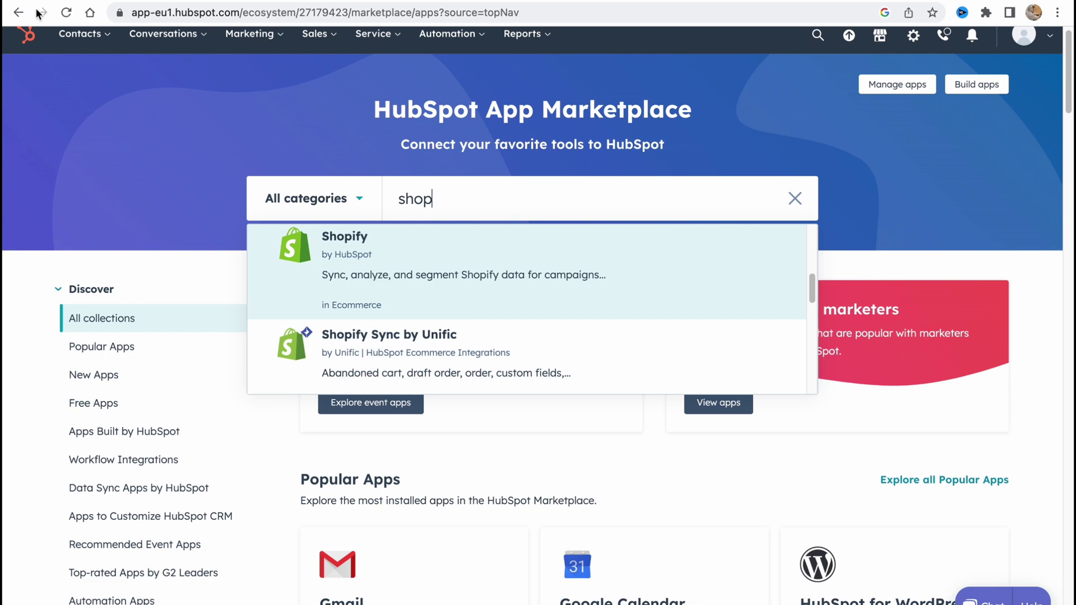
Return to the Sales Pipeline deals board via Sales > Deals, showing the $10 Tshirt Sell deal
{"action": "left_click", "coordinate": [334, 44]}
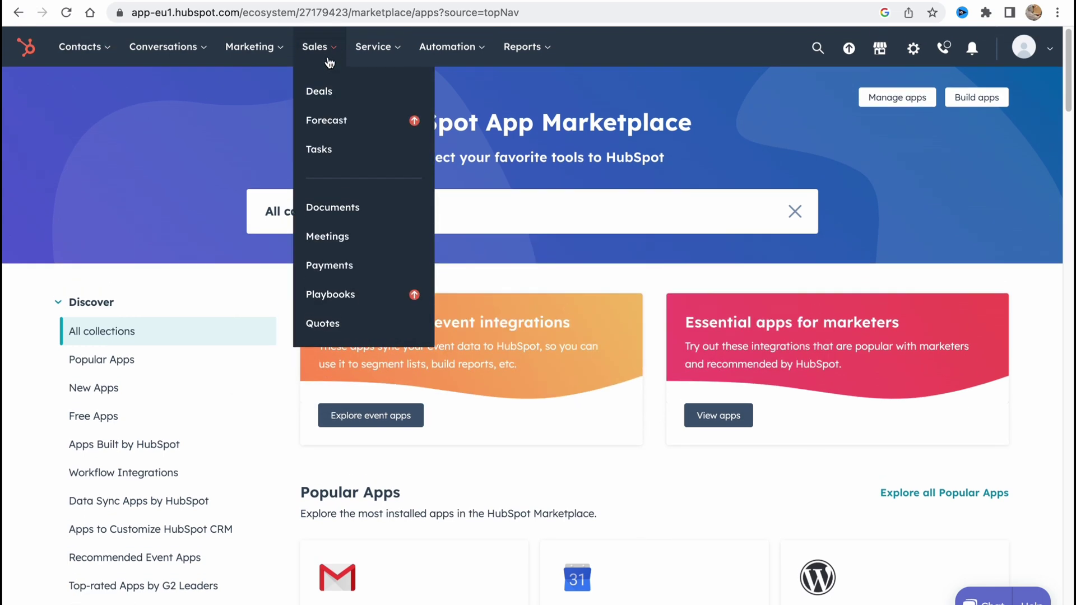
{"action": "scroll", "coordinate": [330, 63], "scroll_direction": "up", "scroll_amount": 5}
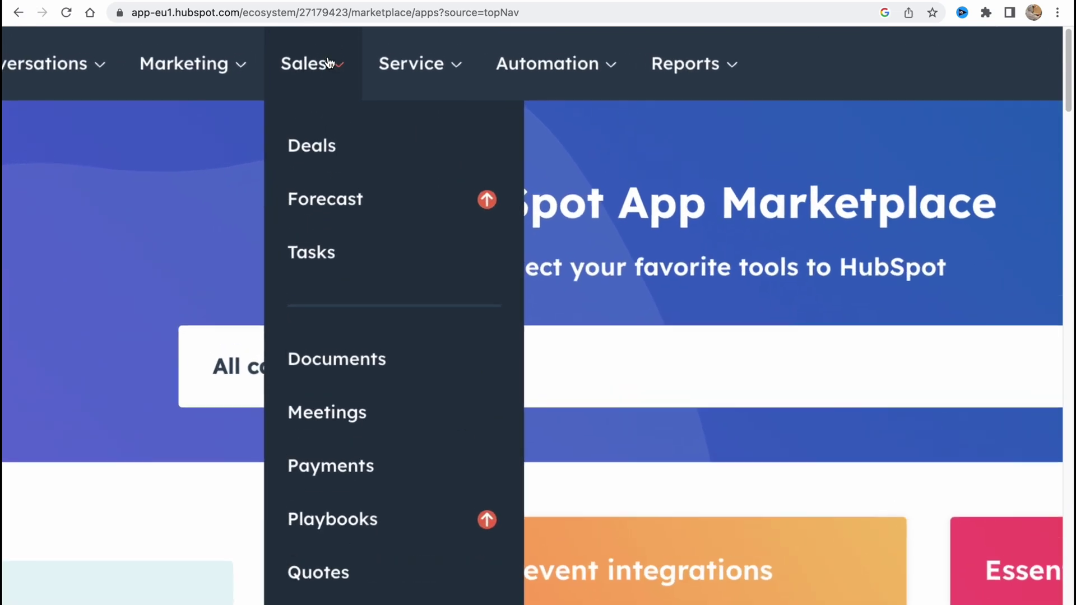
{"action": "left_click", "coordinate": [318, 144]}
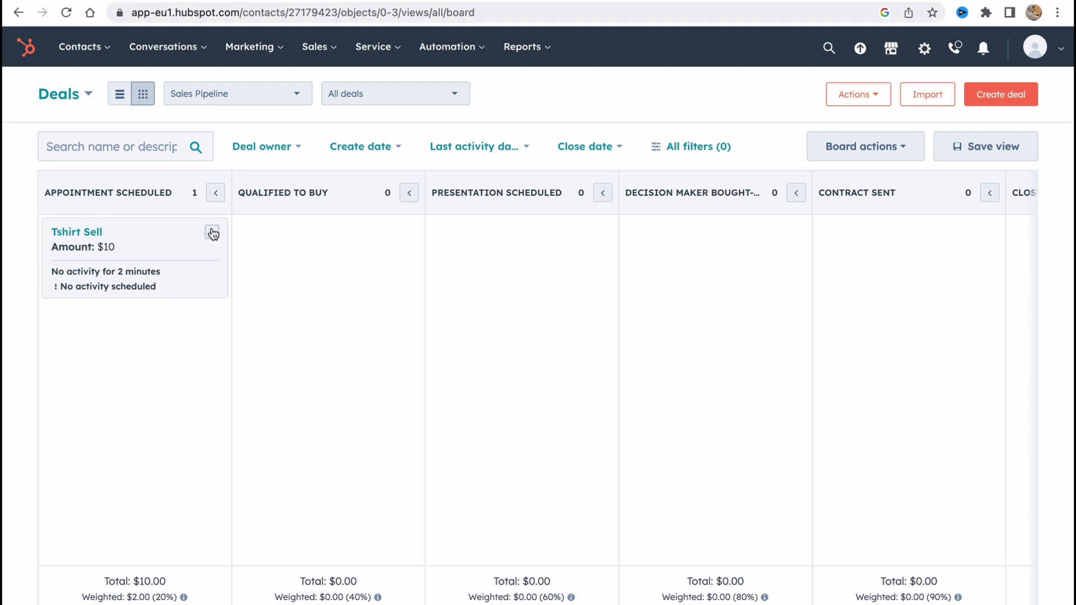
{"action": "scroll", "coordinate": [530, 277], "scroll_direction": "right", "scroll_amount": 3}
{"action": "scroll", "coordinate": [530, 278], "scroll_direction": "right", "scroll_amount": 3}
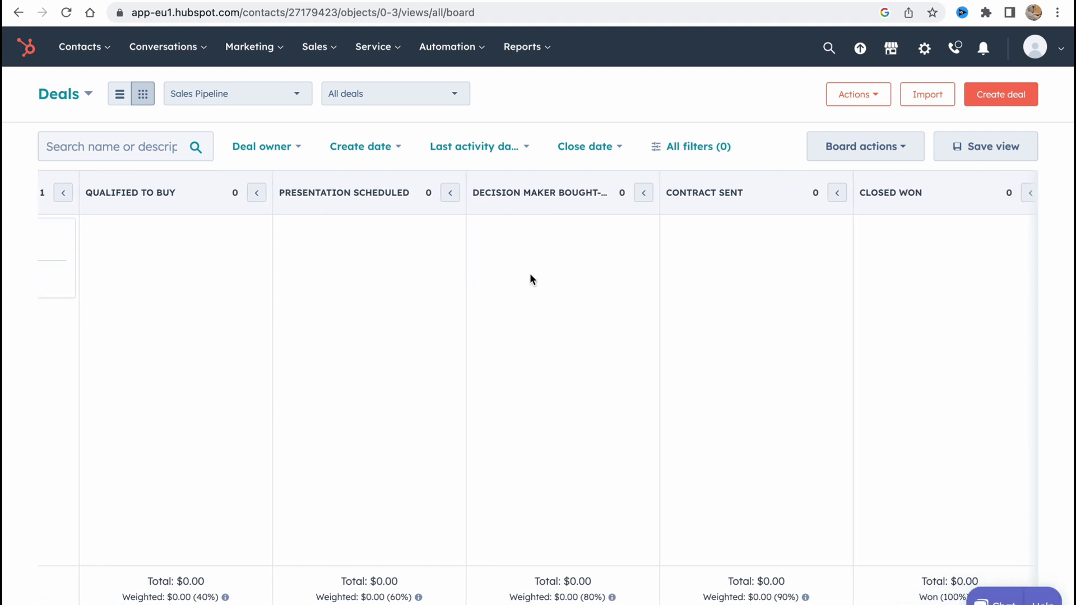
{"action": "scroll", "coordinate": [528, 279], "scroll_direction": "left", "scroll_amount": 6}
{"action": "mouse_move", "coordinate": [81, 241]}
{"action": "left_mouse_down"}
{"action": "mouse_move", "coordinate": [144, 237]}
{"action": "mouse_move", "coordinate": [79, 233]}
{"action": "mouse_move", "coordinate": [95, 245]}
{"action": "left_mouse_up"}
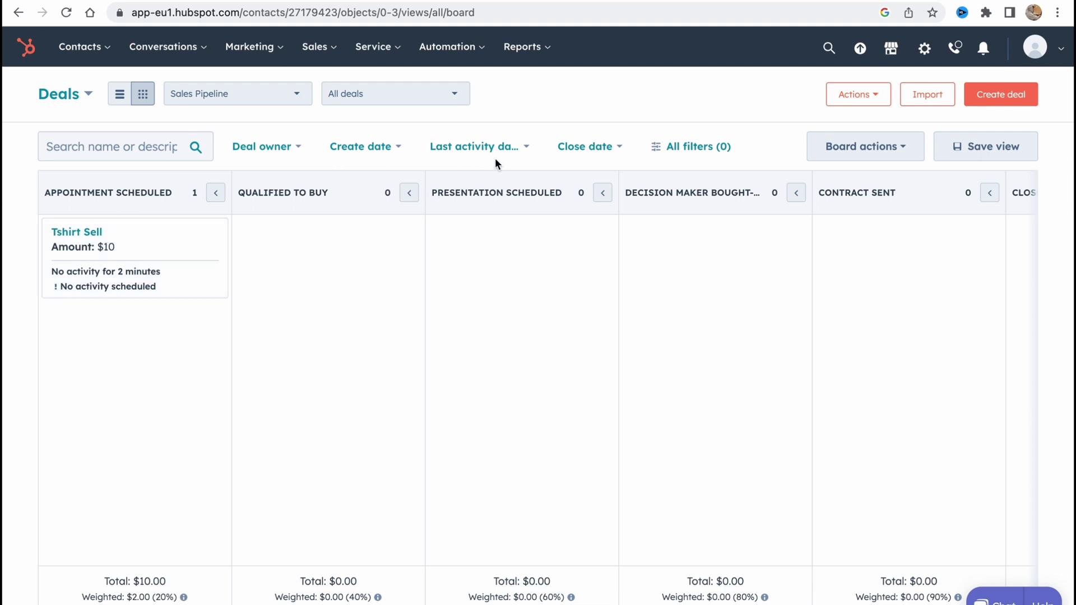
{"action": "left_click", "coordinate": [1011, 101]}
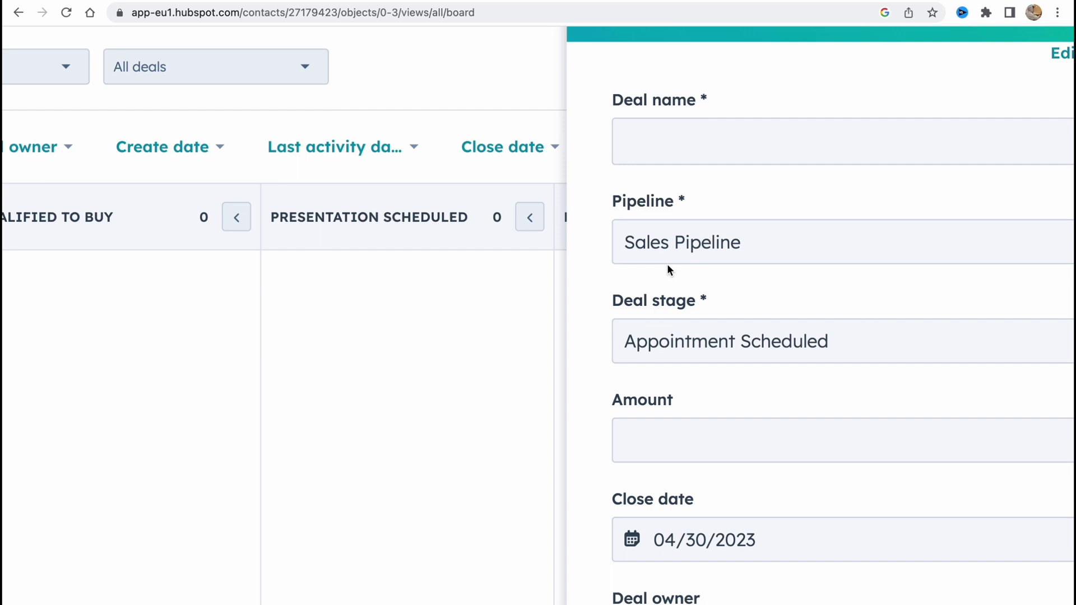
{"action": "scroll", "coordinate": [667, 263], "scroll_direction": "down", "scroll_amount": 3}
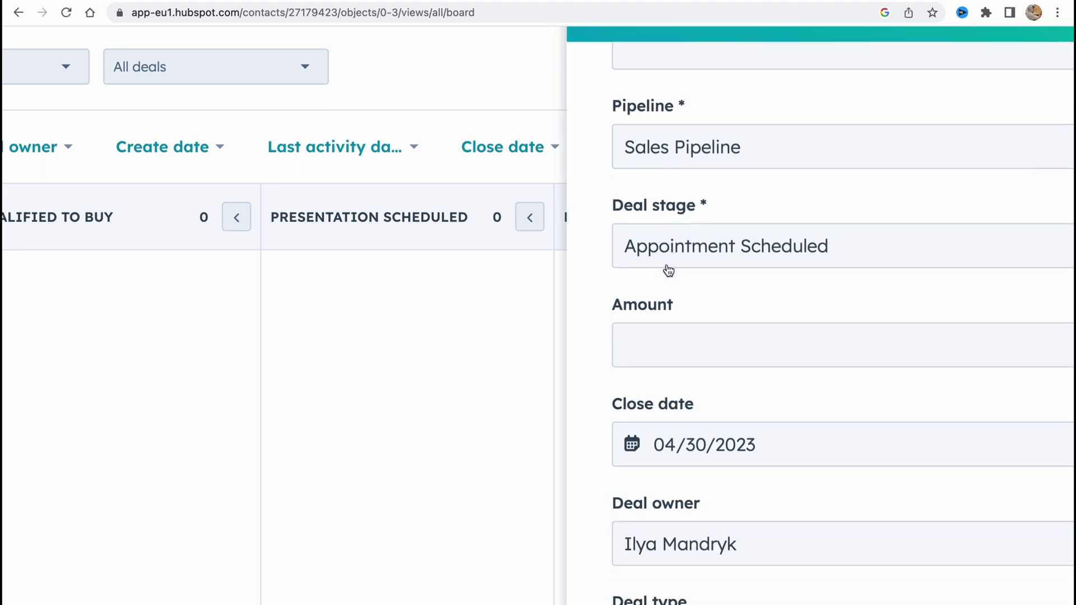
{"action": "scroll", "coordinate": [669, 271], "scroll_direction": "down", "scroll_amount": 5}
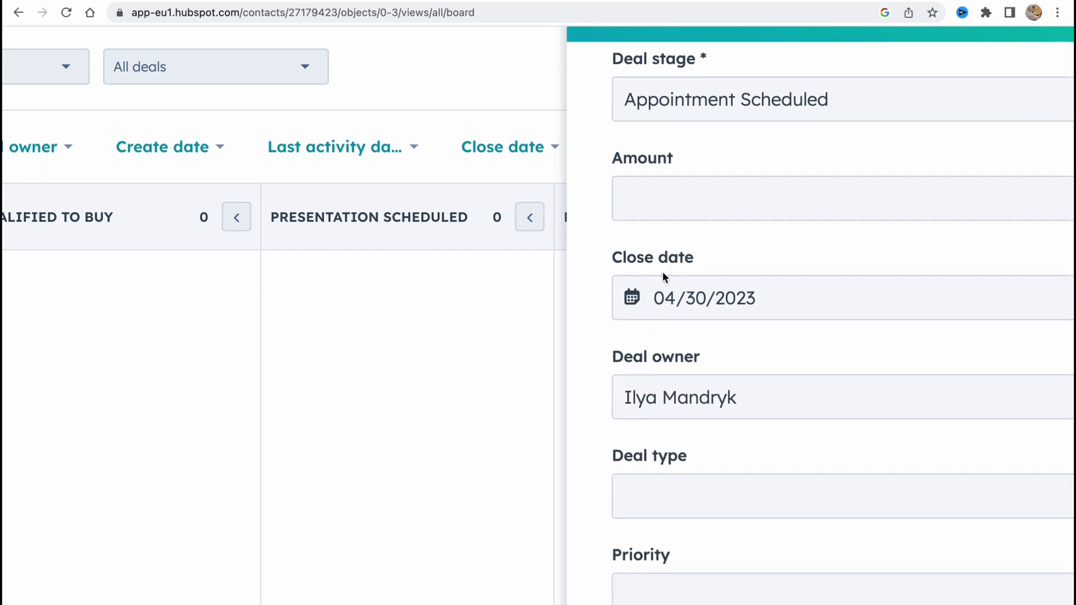
{"action": "scroll", "coordinate": [663, 275], "scroll_direction": "down", "scroll_amount": 6}
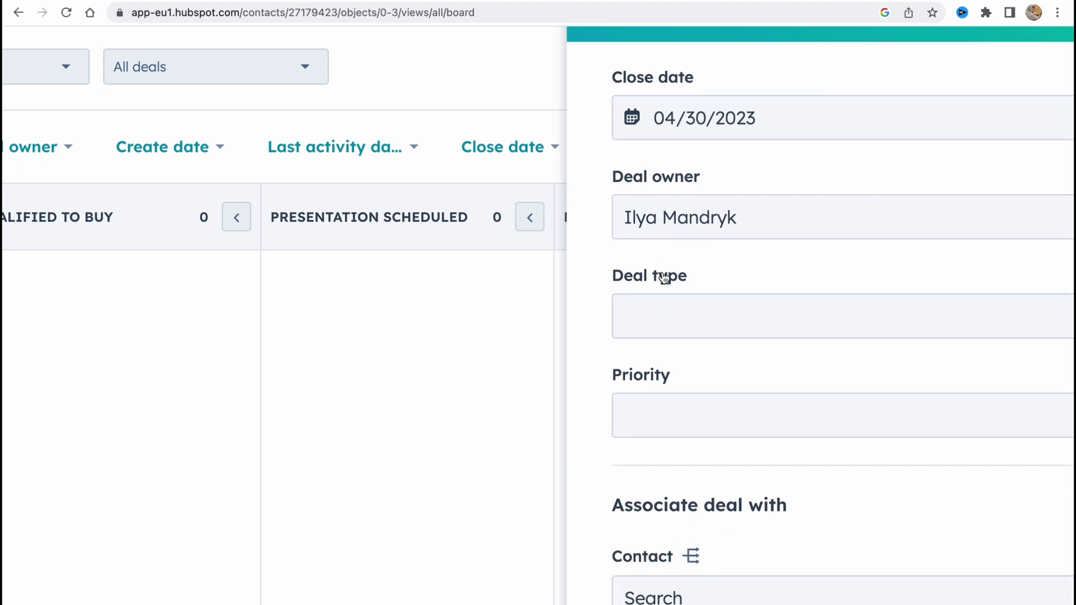
{"action": "scroll", "coordinate": [663, 274], "scroll_direction": "down", "scroll_amount": 5}
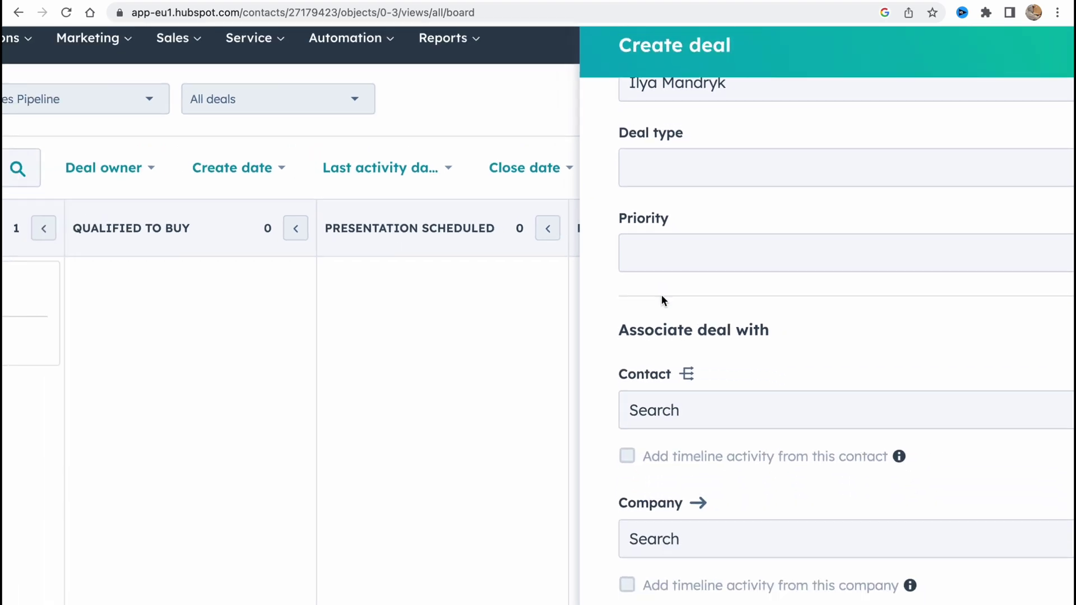
{"action": "key", "text": "ctrl+minus"}
{"action": "key", "text": "ctrl+minus"}
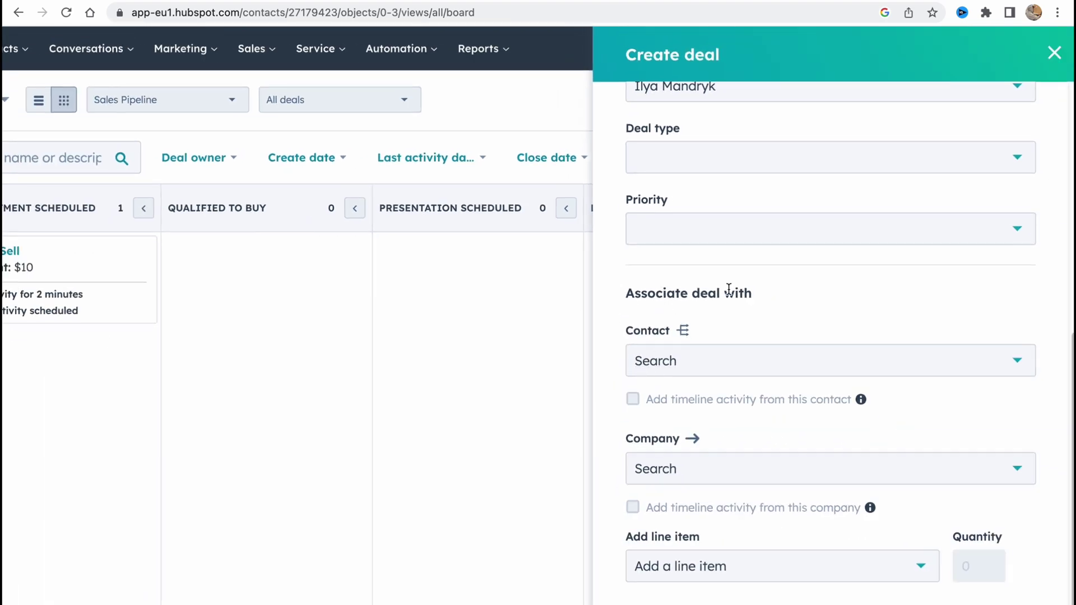
{"action": "scroll", "coordinate": [830, 488], "scroll_direction": "down", "scroll_amount": 1}
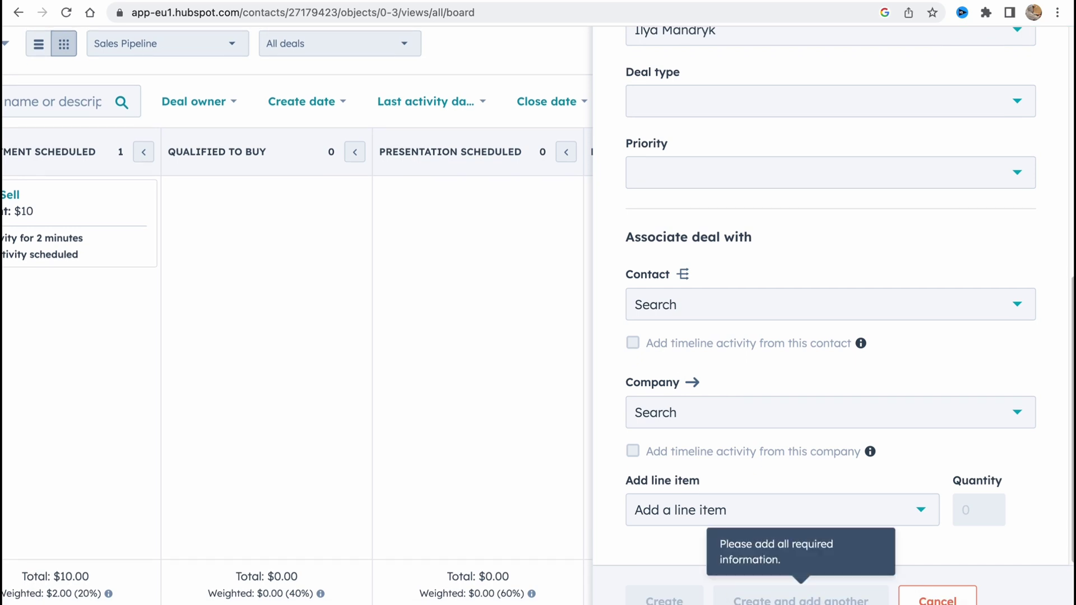
{"action": "scroll", "coordinate": [941, 457], "scroll_direction": "up", "scroll_amount": 5}
{"action": "scroll", "coordinate": [1029, 93], "scroll_direction": "up", "scroll_amount": 2}
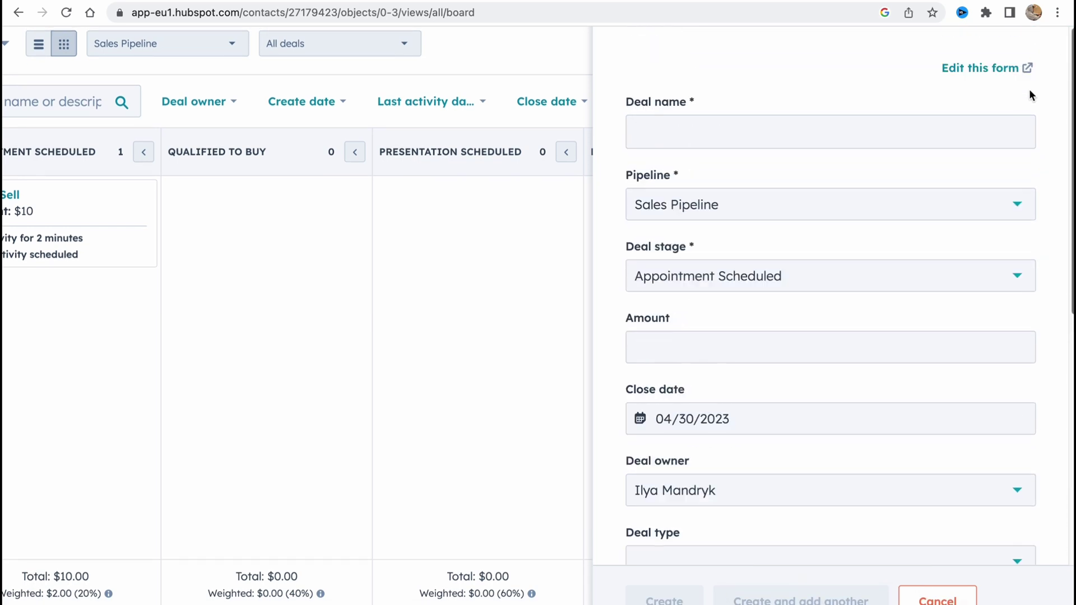
{"action": "scroll", "coordinate": [1034, 56], "scroll_direction": "up", "scroll_amount": 1}
{"action": "left_click", "coordinate": [1048, 52]}
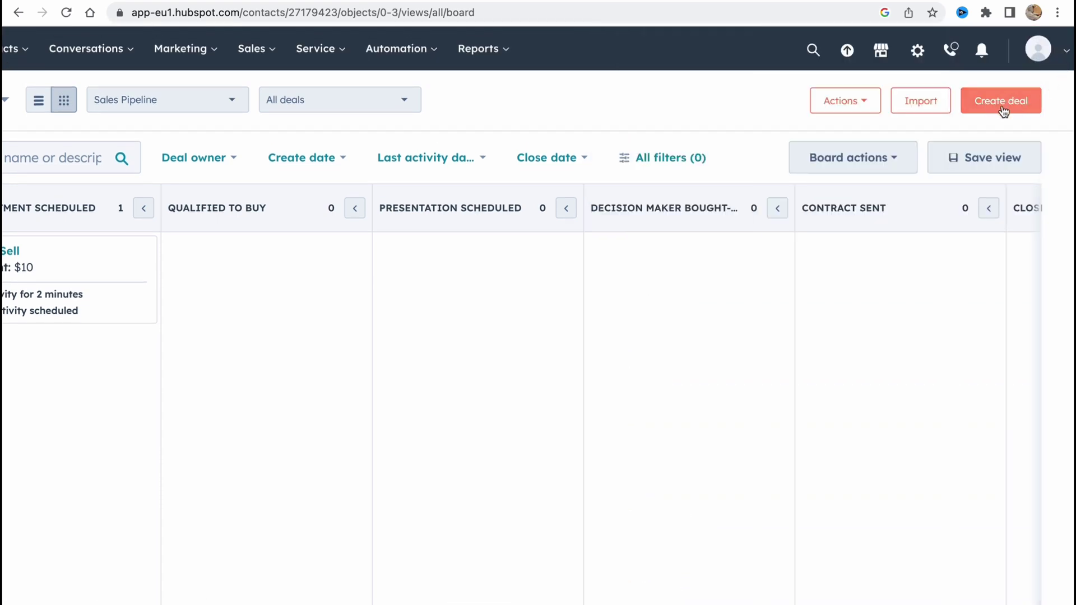
Visit the Import page, go back to Deals, and open the board's Actions list, zoomed out
{"action": "scroll", "coordinate": [916, 103], "scroll_direction": "up", "scroll_amount": 5}
{"action": "scroll", "coordinate": [769, 144], "scroll_direction": "down", "scroll_amount": 3}
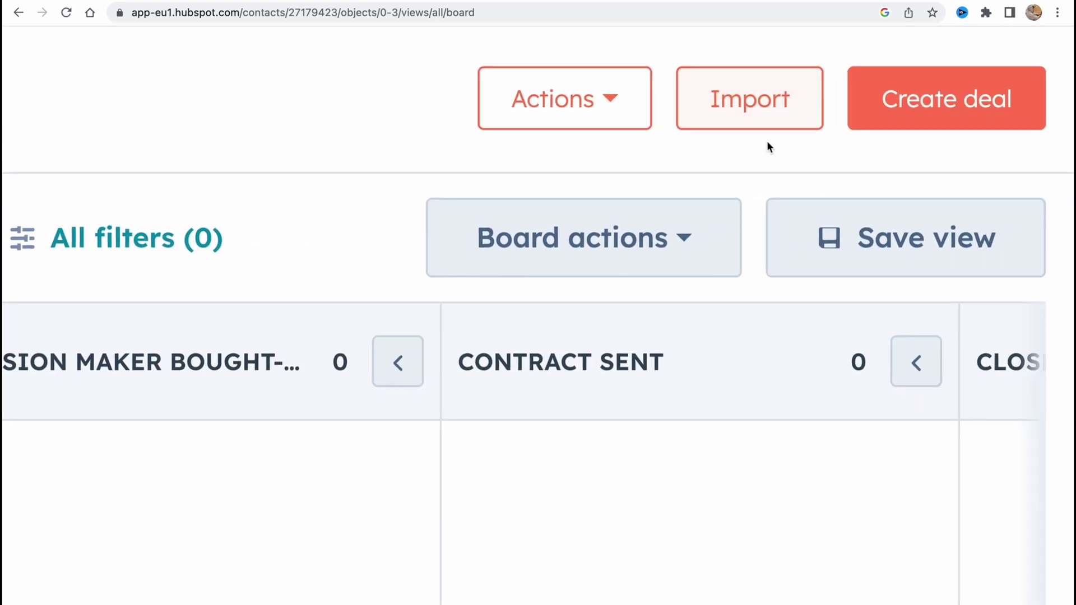
{"action": "scroll", "coordinate": [663, 108], "scroll_direction": "up", "scroll_amount": 3}
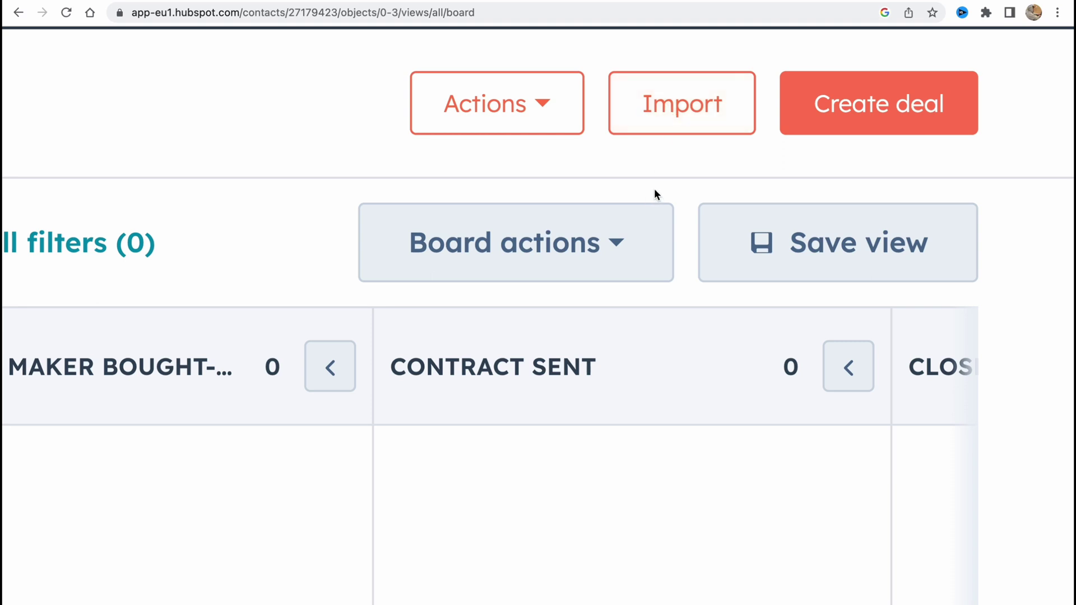
{"action": "scroll", "coordinate": [651, 187], "scroll_direction": "down", "scroll_amount": 3}
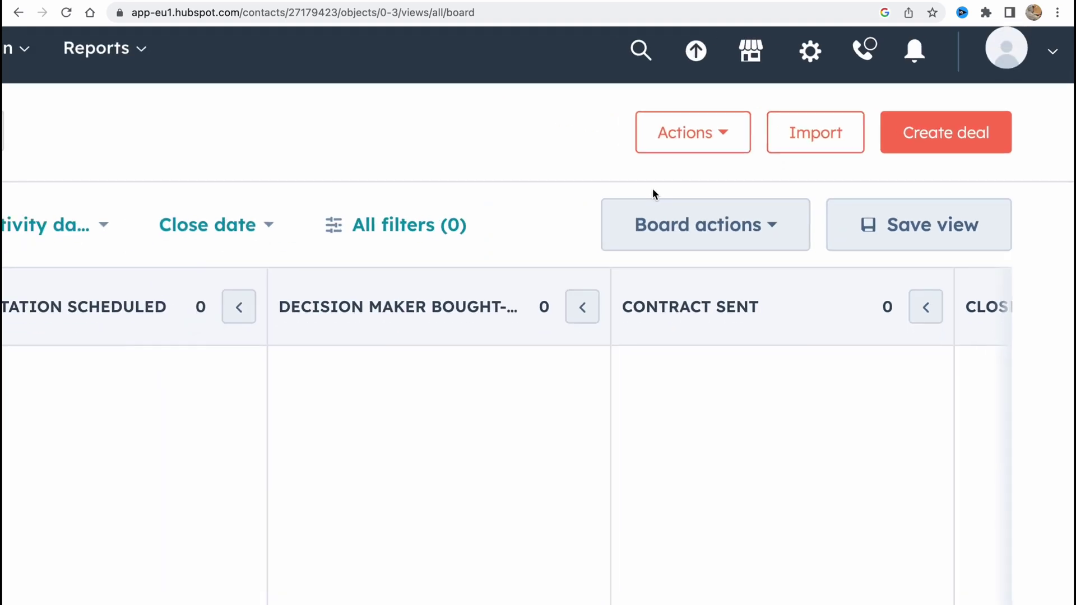
{"action": "left_click", "coordinate": [792, 137]}
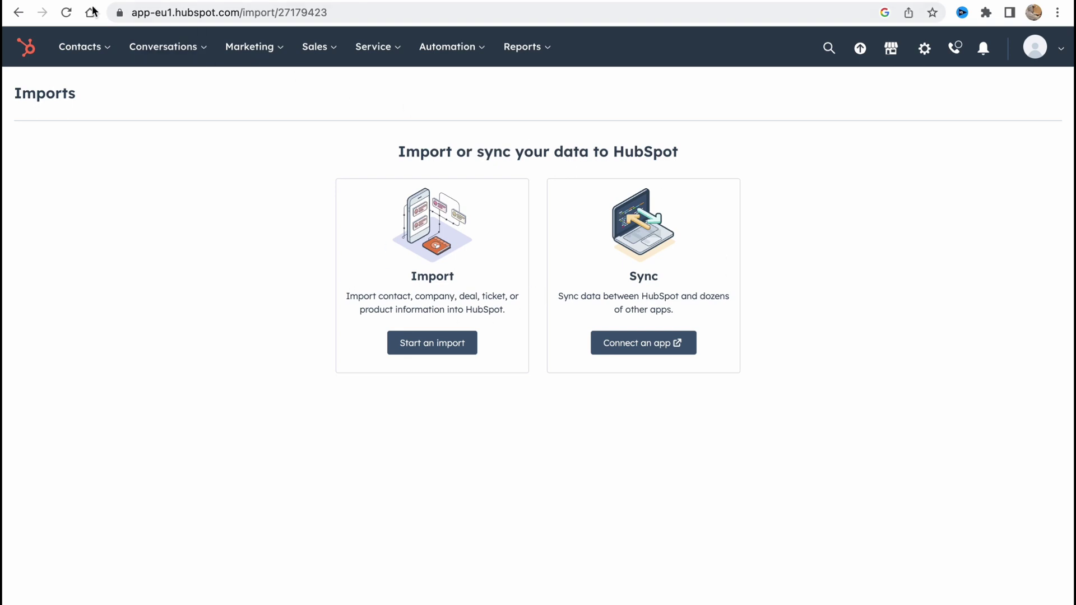
{"action": "left_click", "coordinate": [18, 13]}
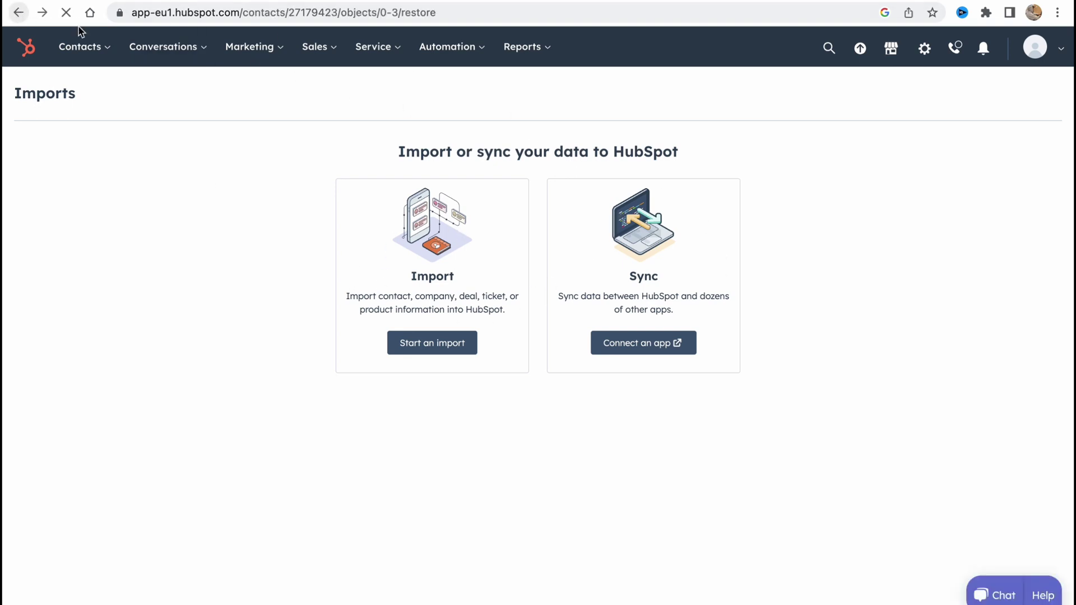
{"action": "left_click", "coordinate": [732, 139]}
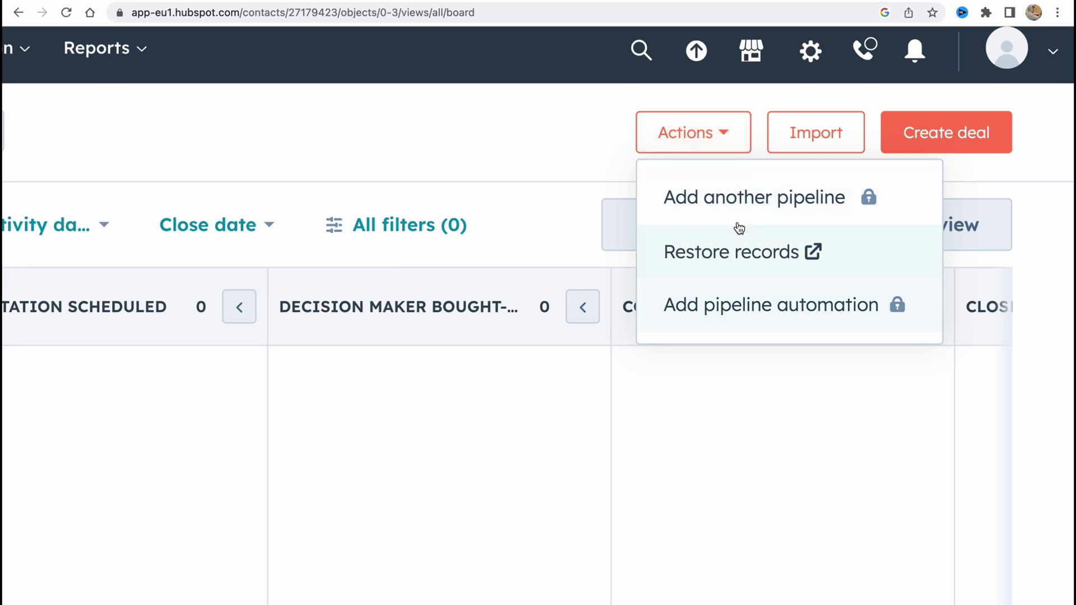
{"action": "key", "text": "ctrl+minus"}
{"action": "key", "text": "ctrl+minus"}
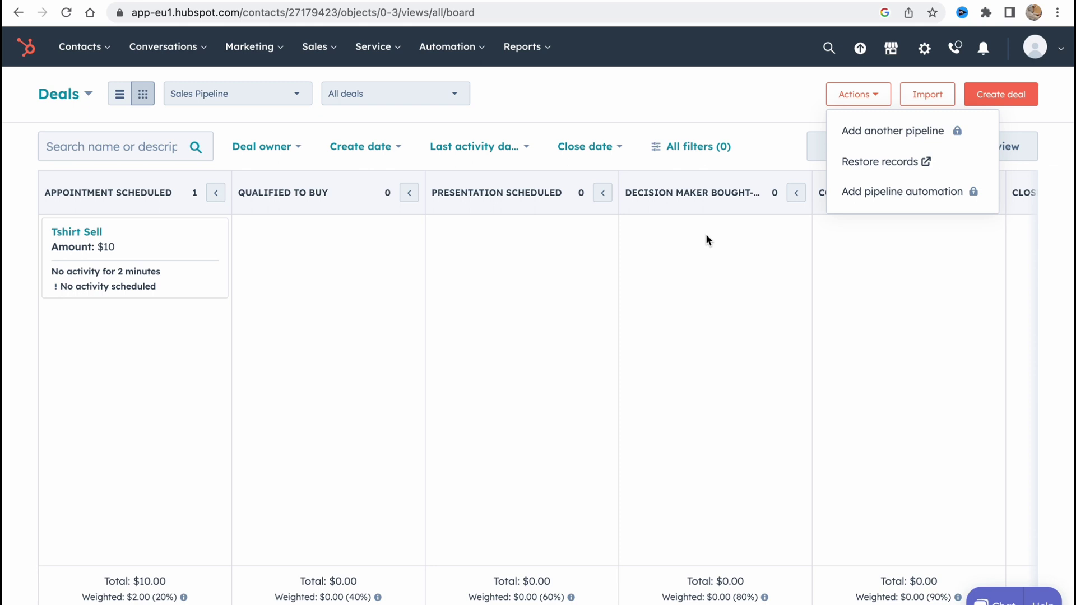
Open the Tshirt Sell deal preview and review its empty contacts, companies, tickets, line items and quotes
{"action": "left_click", "coordinate": [133, 243]}
{"action": "left_click", "coordinate": [97, 245]}
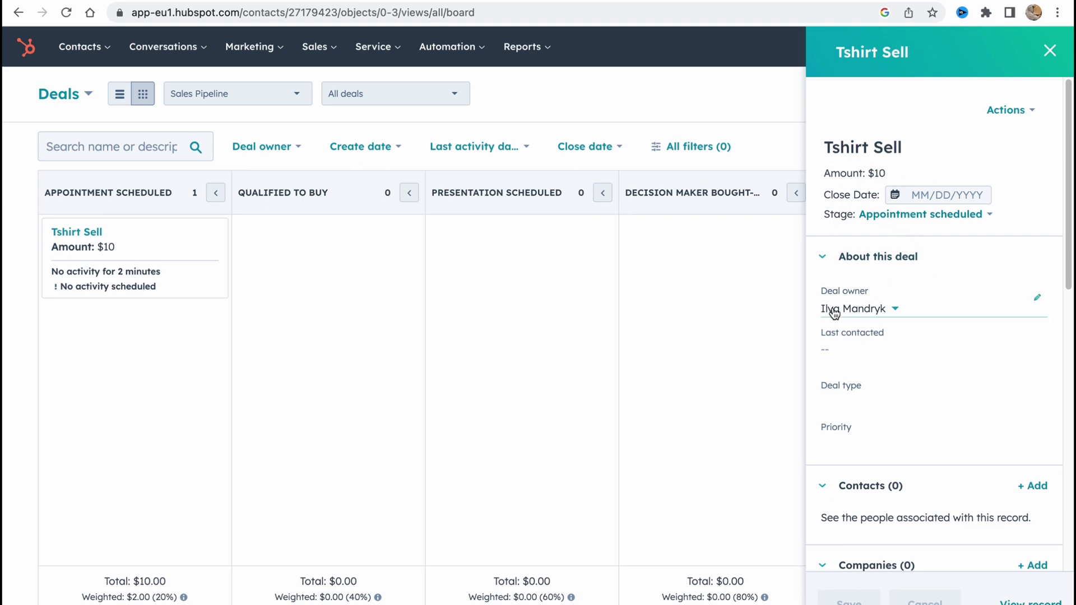
{"action": "scroll", "coordinate": [874, 448], "scroll_direction": "down", "scroll_amount": 1}
{"action": "scroll", "coordinate": [873, 465], "scroll_direction": "down", "scroll_amount": 5}
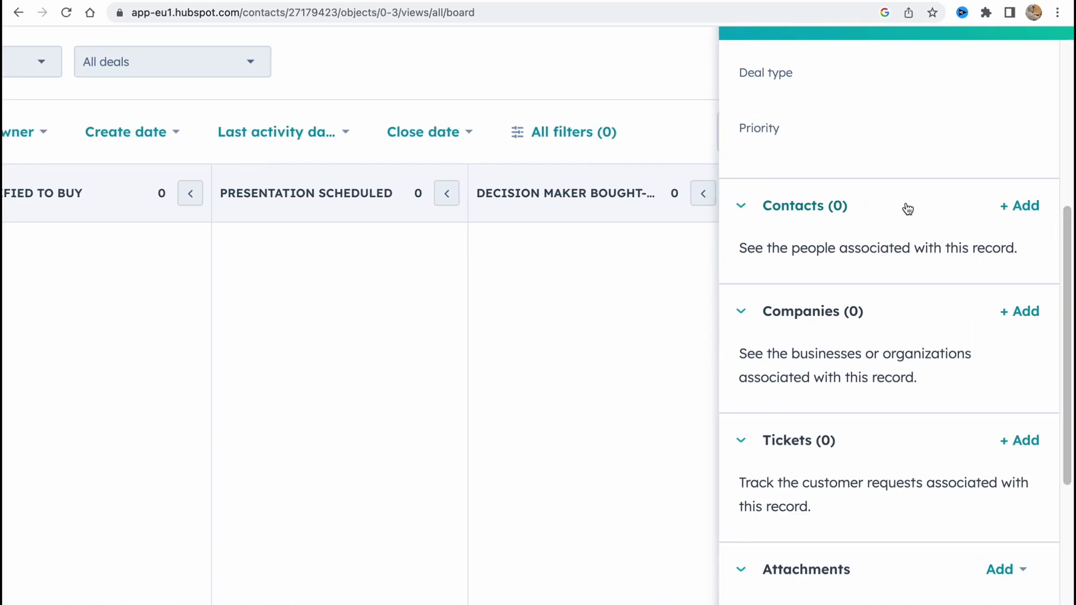
{"action": "scroll", "coordinate": [806, 442], "scroll_direction": "down", "scroll_amount": 2}
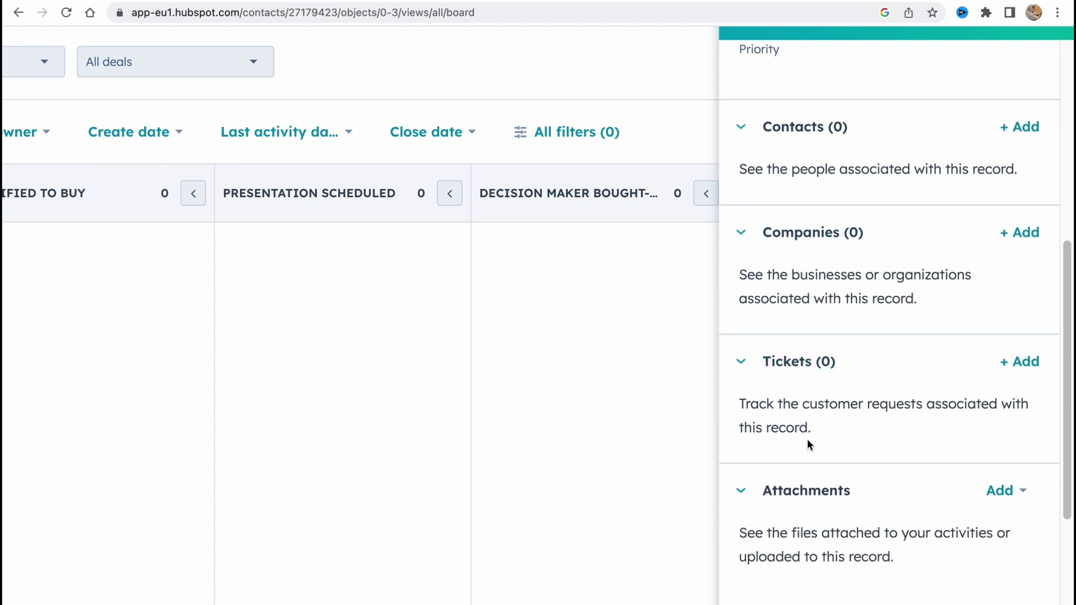
{"action": "scroll", "coordinate": [807, 440], "scroll_direction": "up", "scroll_amount": 1}
{"action": "scroll", "coordinate": [808, 439], "scroll_direction": "down", "scroll_amount": 5}
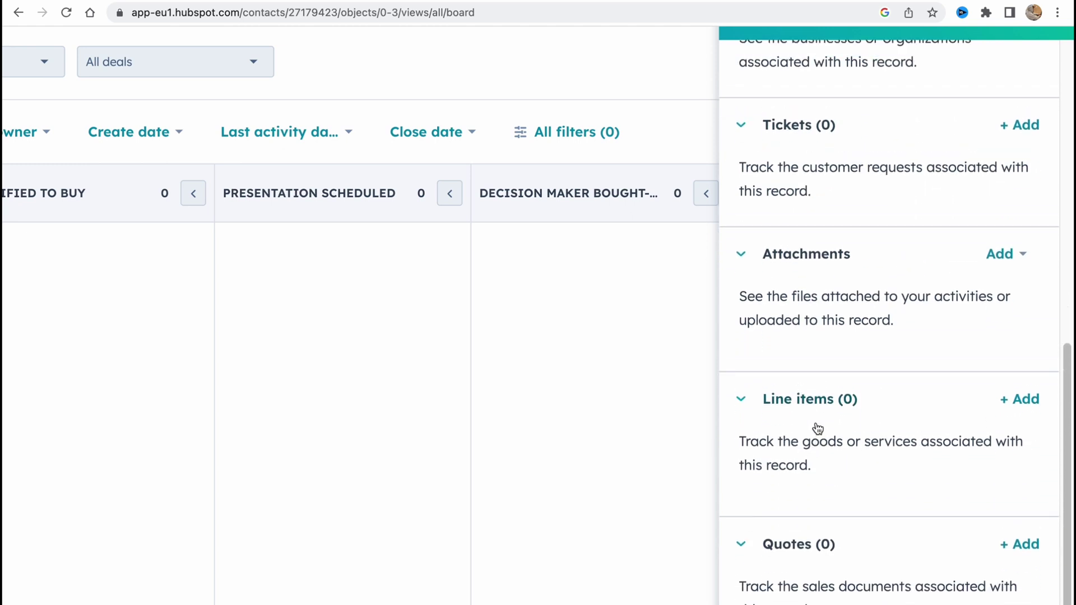
{"action": "scroll", "coordinate": [796, 493], "scroll_direction": "down", "scroll_amount": 1}
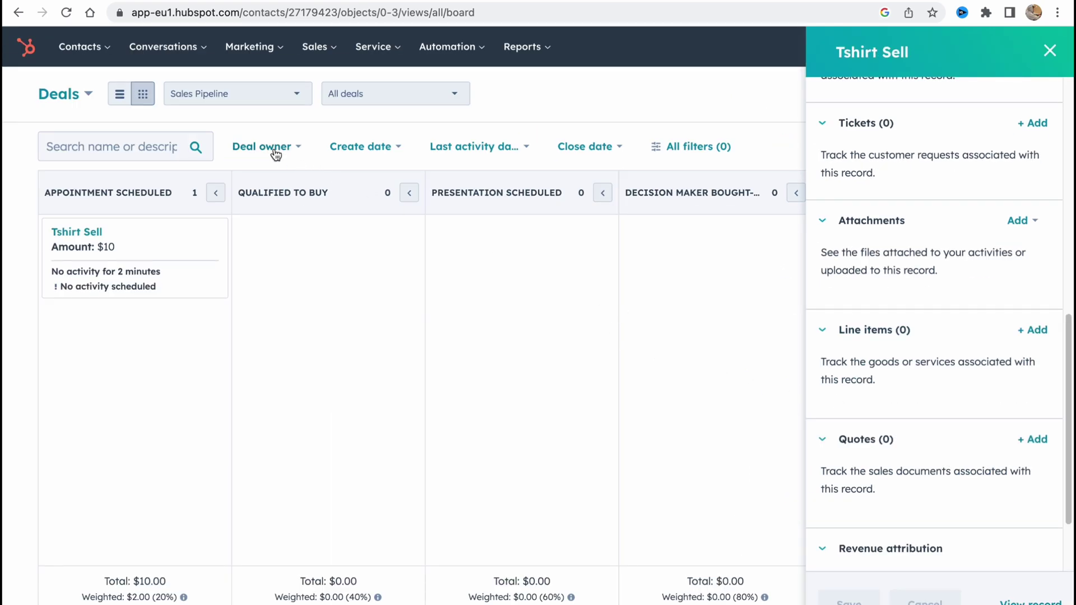
{"action": "left_click", "coordinate": [275, 154]}
{"action": "left_click", "coordinate": [293, 150]}
Close the Tshirt Sell deal preview, then open and dismiss the All filters panel
{"action": "left_click", "coordinate": [1050, 51]}
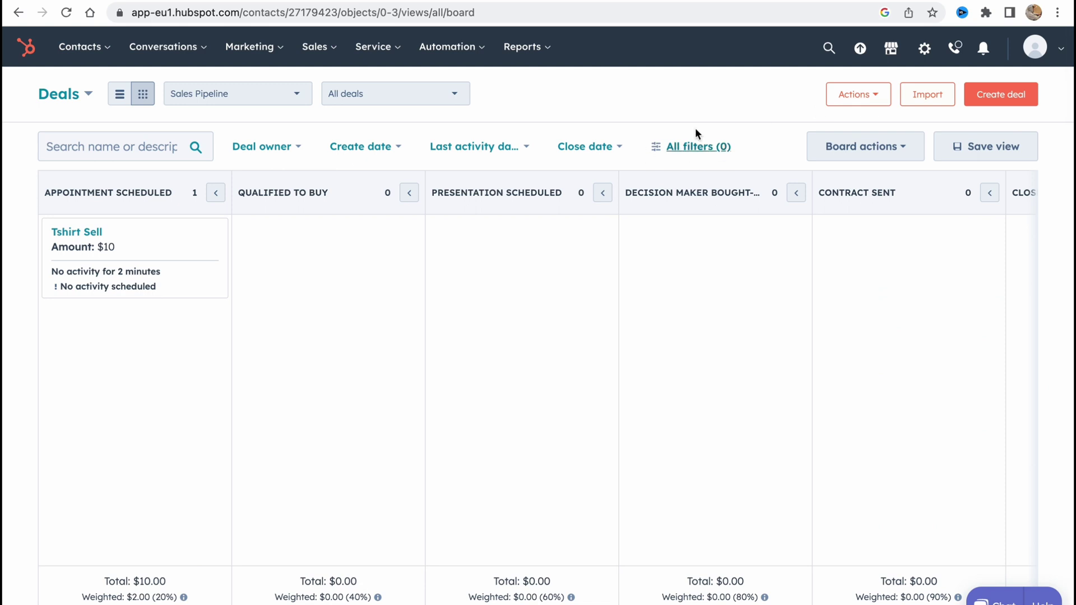
{"action": "left_click", "coordinate": [666, 152]}
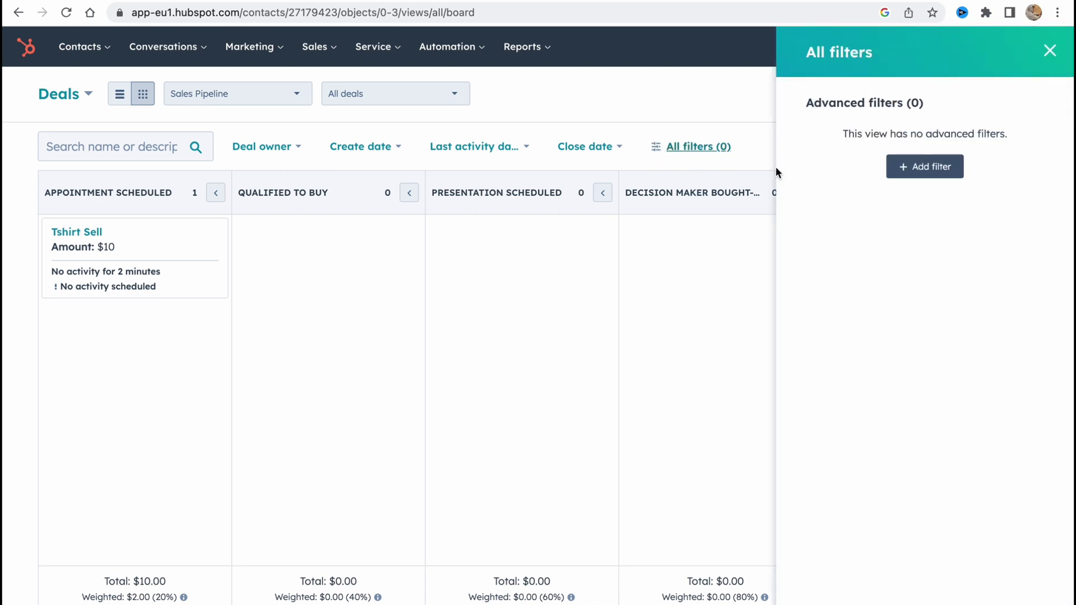
{"action": "left_click", "coordinate": [1050, 51]}
Preview the Close date, Deal owner, Create date and Last activity date filter options without applying any
{"action": "left_click", "coordinate": [598, 144]}
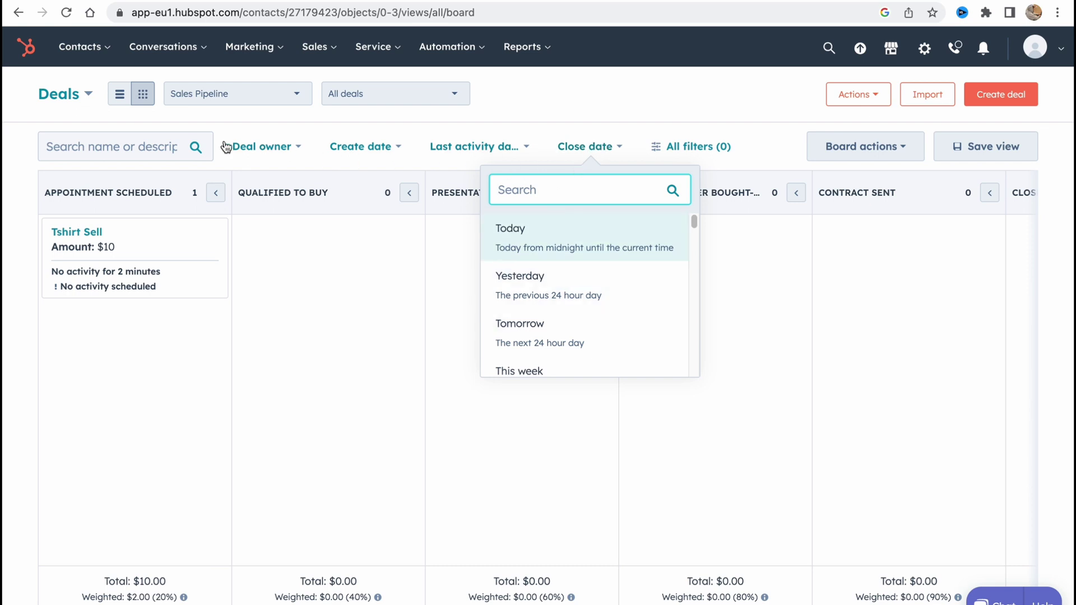
{"action": "left_click", "coordinate": [275, 147]}
{"action": "left_click", "coordinate": [370, 153]}
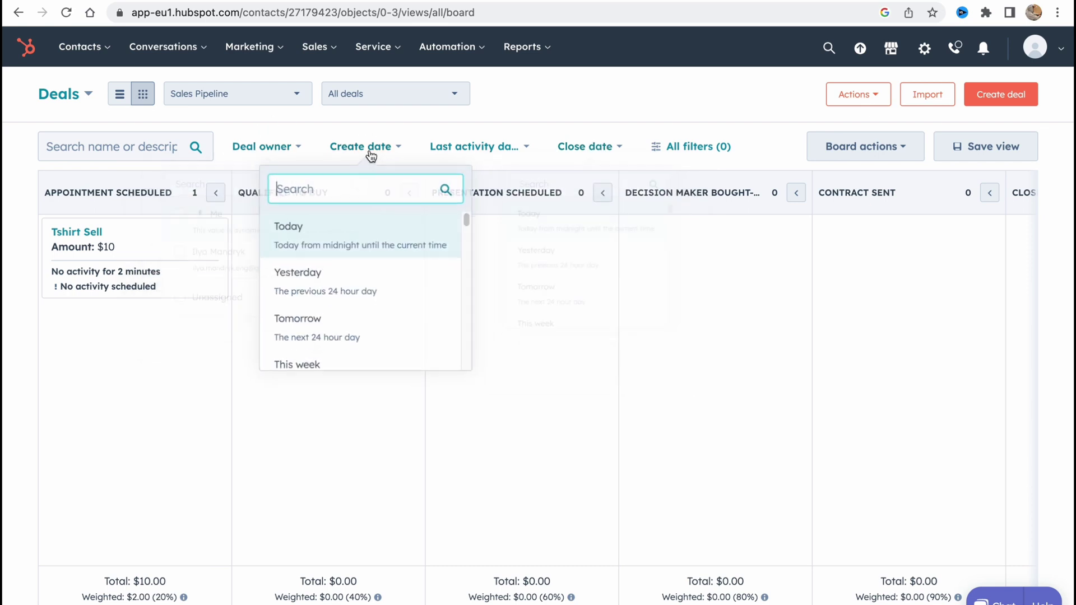
{"action": "left_click", "coordinate": [474, 147]}
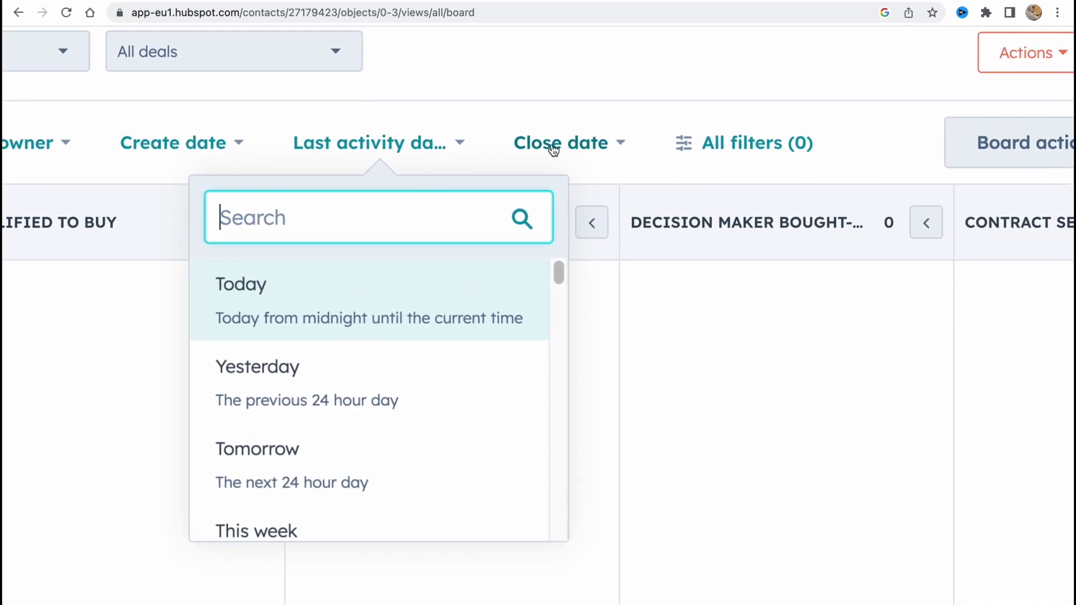
{"action": "left_click", "coordinate": [554, 144]}
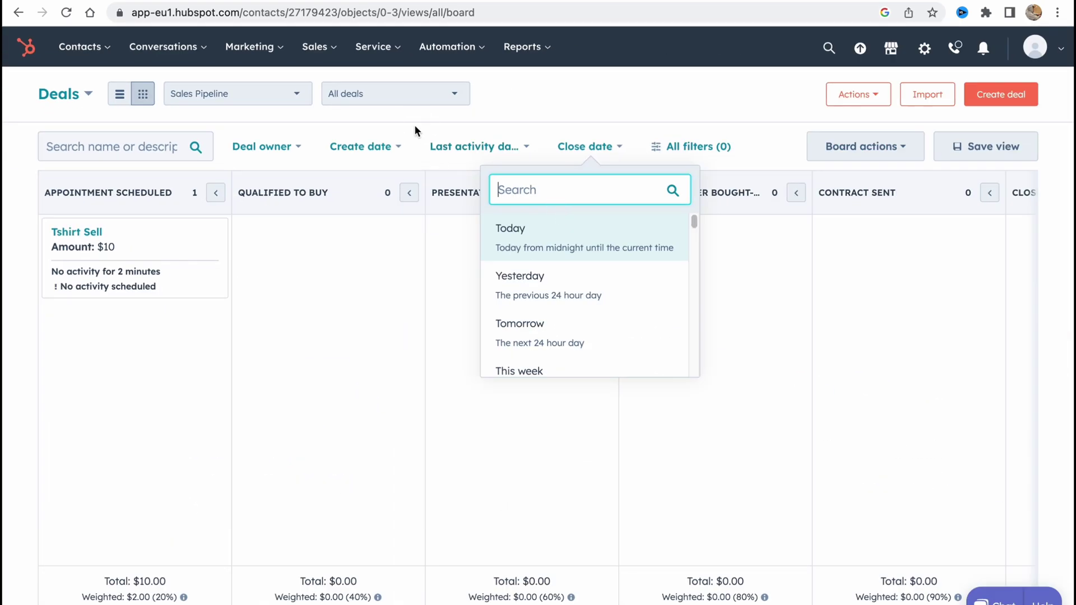
{"action": "left_click", "coordinate": [417, 129]}
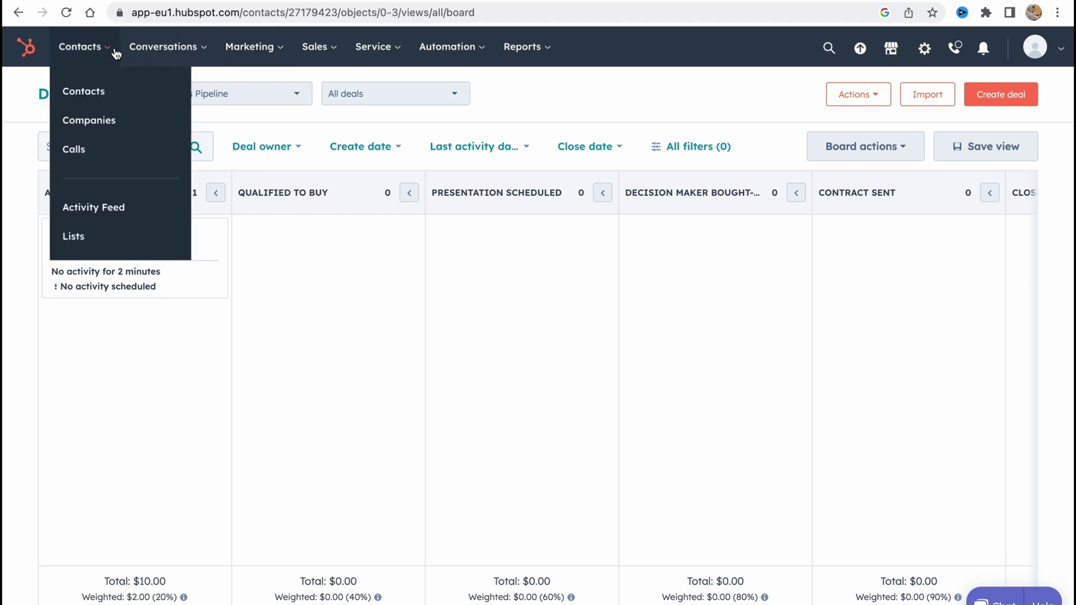
Go to Contacts > Contacts to view the two unassigned sample contacts linked to Hubspot, Inc
{"action": "mouse_move", "coordinate": [128, 51]}
{"action": "mouse_move", "coordinate": [84, 48]}
{"action": "left_click", "coordinate": [95, 90]}
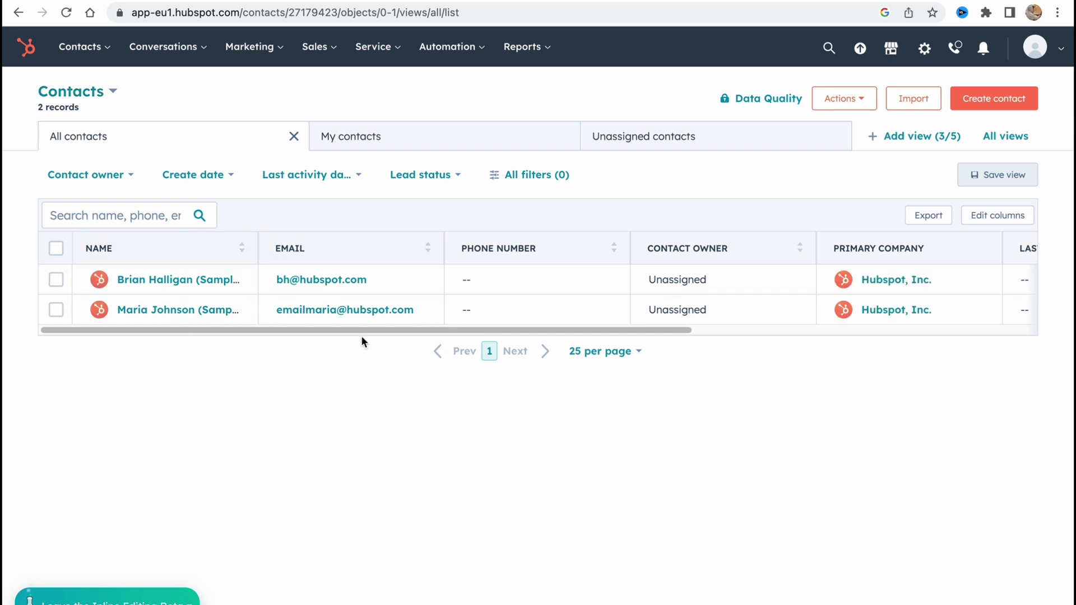
{"action": "left_click", "coordinate": [333, 322]}
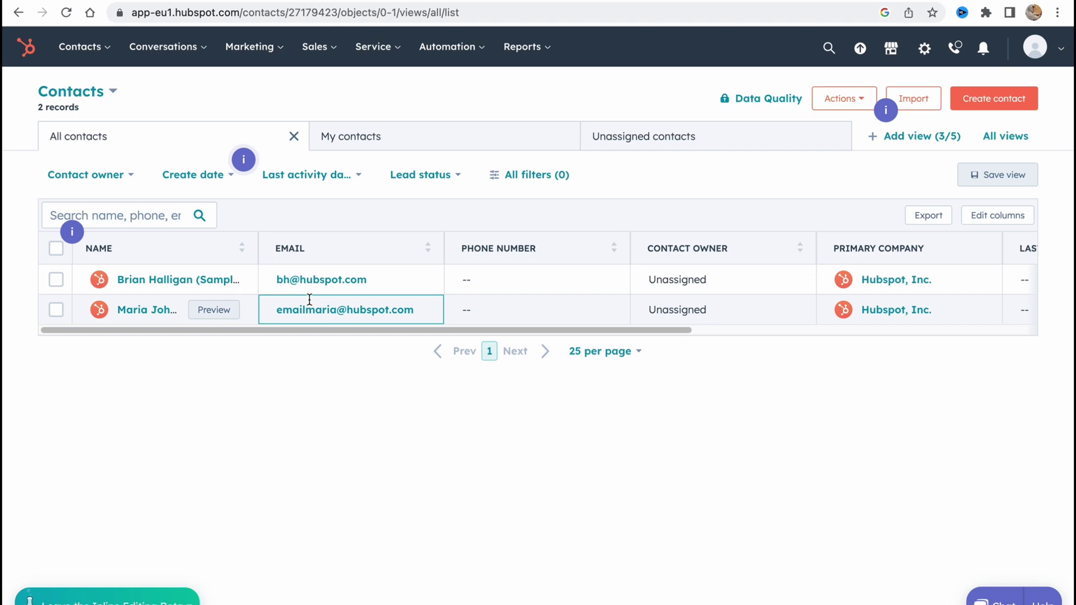
{"action": "scroll", "coordinate": [1044, 177], "scroll_direction": "up", "scroll_amount": 5}
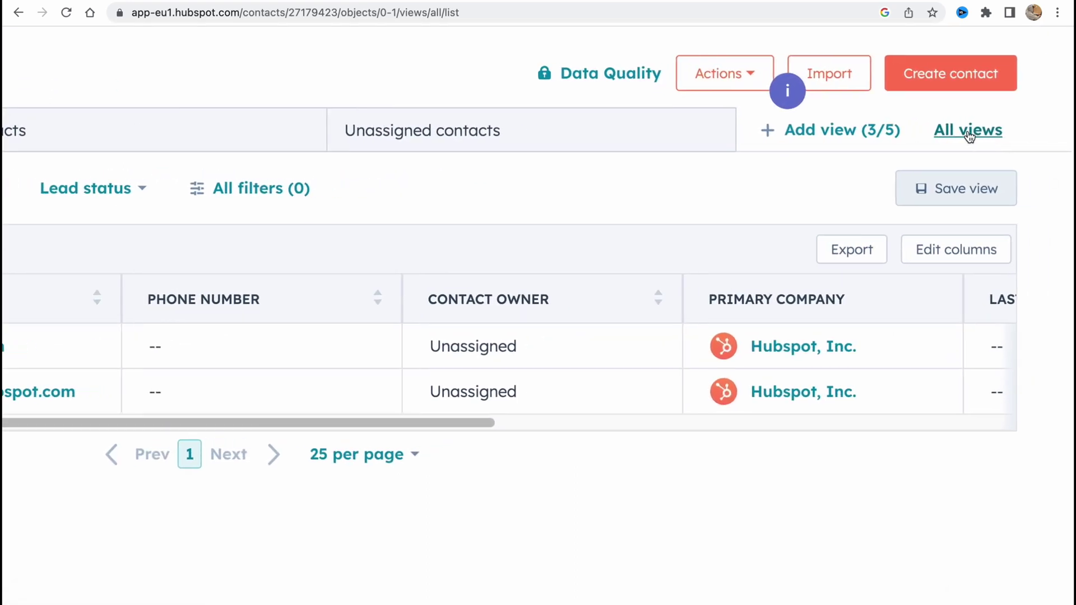
{"action": "scroll", "coordinate": [899, 97], "scroll_direction": "up", "scroll_amount": 3}
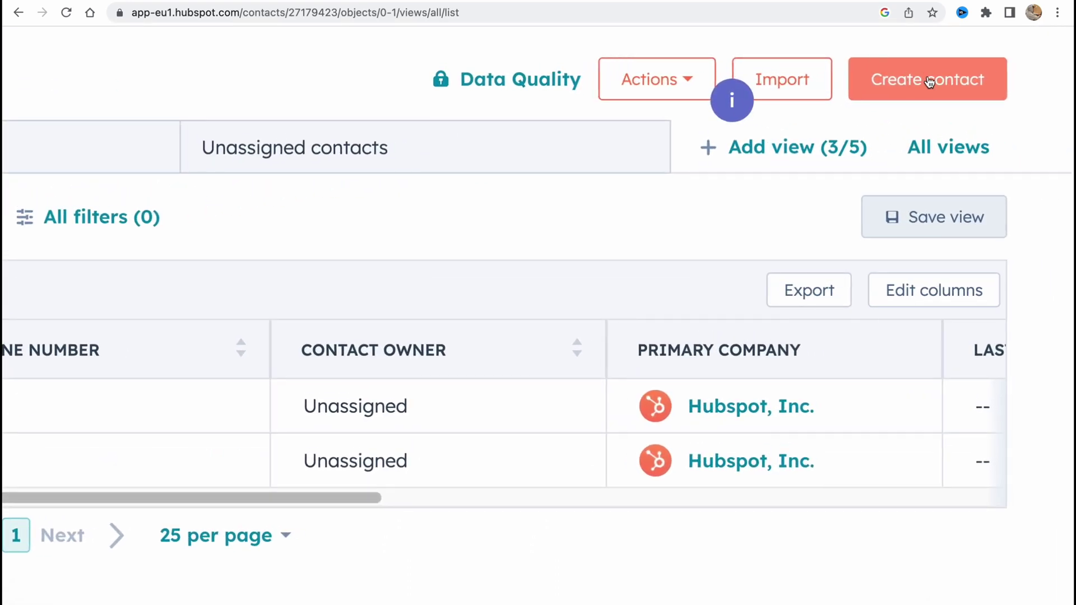
{"action": "scroll", "coordinate": [908, 112], "scroll_direction": "up", "scroll_amount": 2}
{"action": "left_click", "coordinate": [924, 161]}
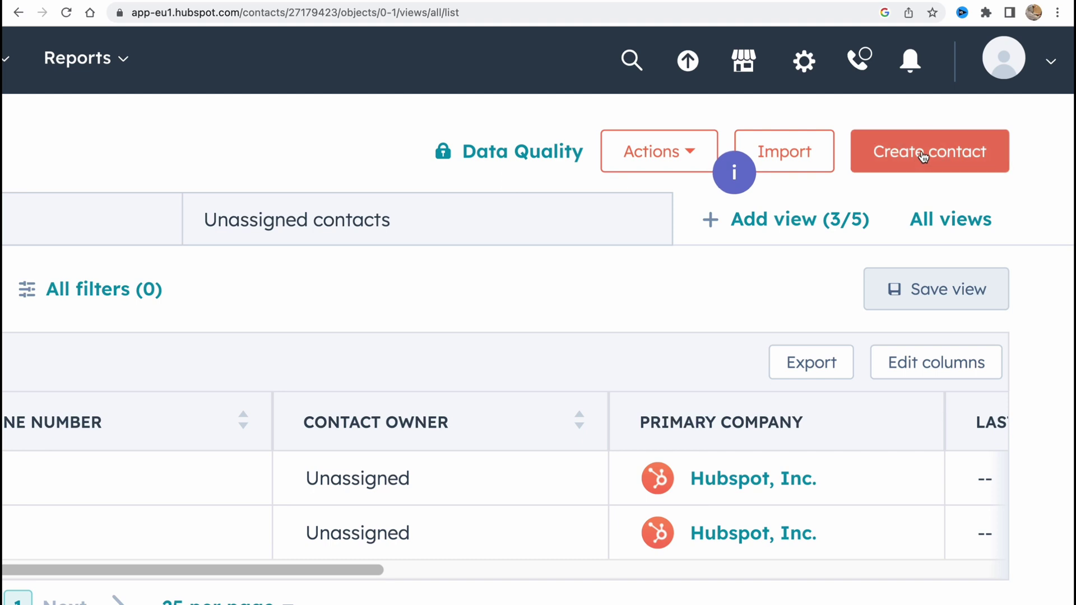
{"action": "scroll", "coordinate": [880, 219], "scroll_direction": "down", "scroll_amount": 2}
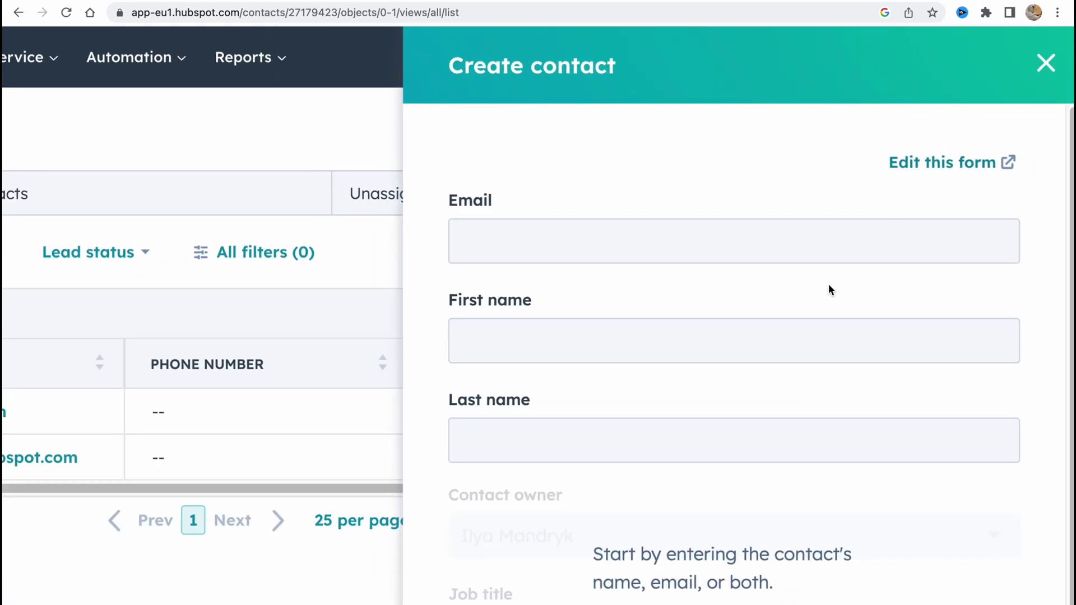
{"action": "scroll", "coordinate": [566, 247], "scroll_direction": "down", "scroll_amount": 1}
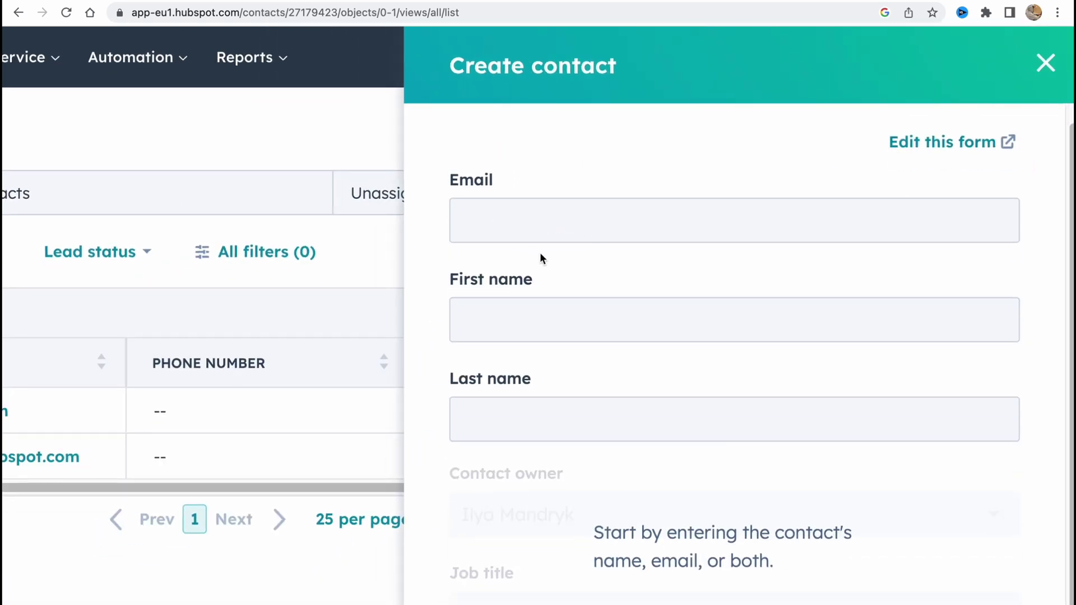
{"action": "scroll", "coordinate": [540, 258], "scroll_direction": "down", "scroll_amount": 5}
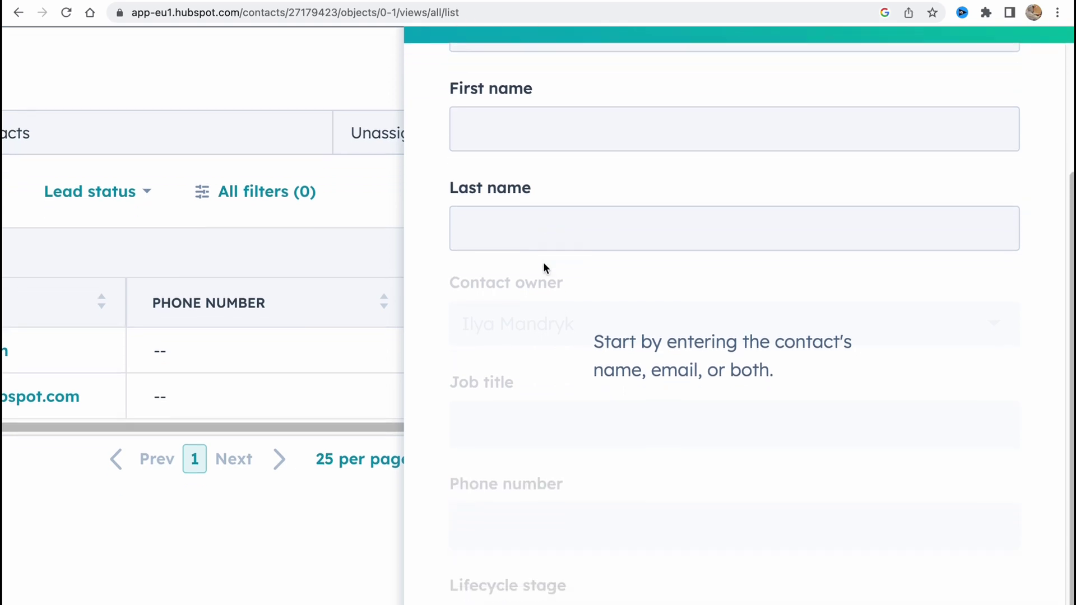
{"action": "scroll", "coordinate": [544, 264], "scroll_direction": "down", "scroll_amount": 5}
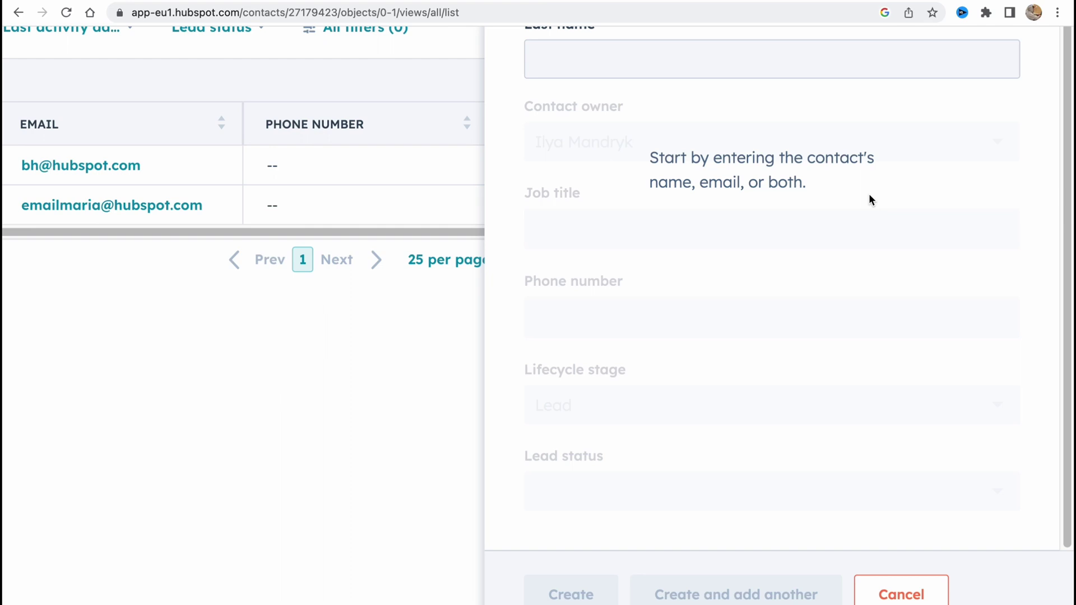
{"action": "left_click", "coordinate": [1038, 52]}
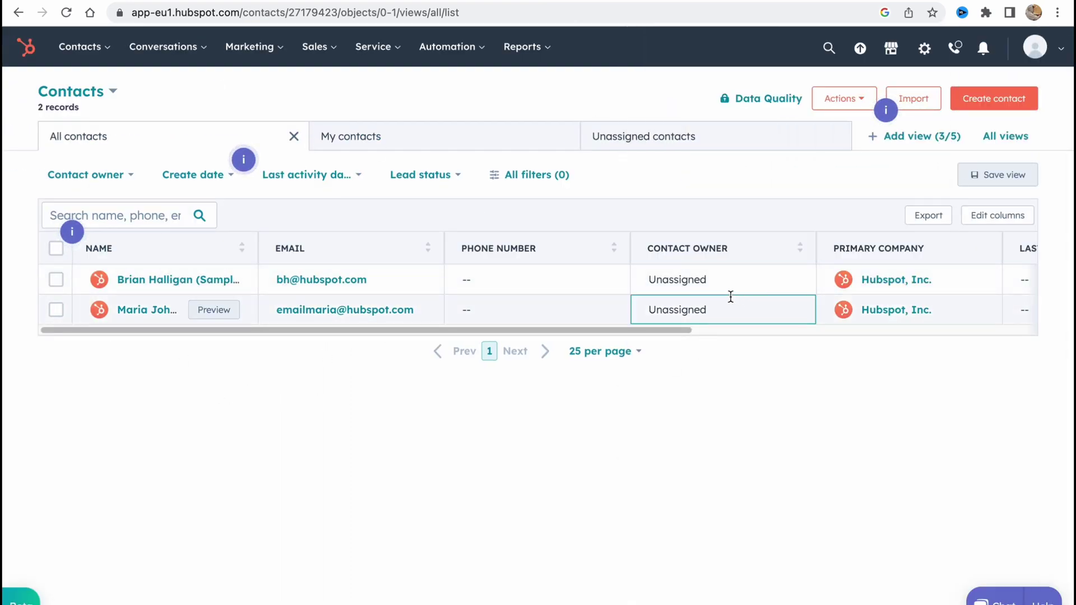
{"action": "left_click", "coordinate": [146, 284]}
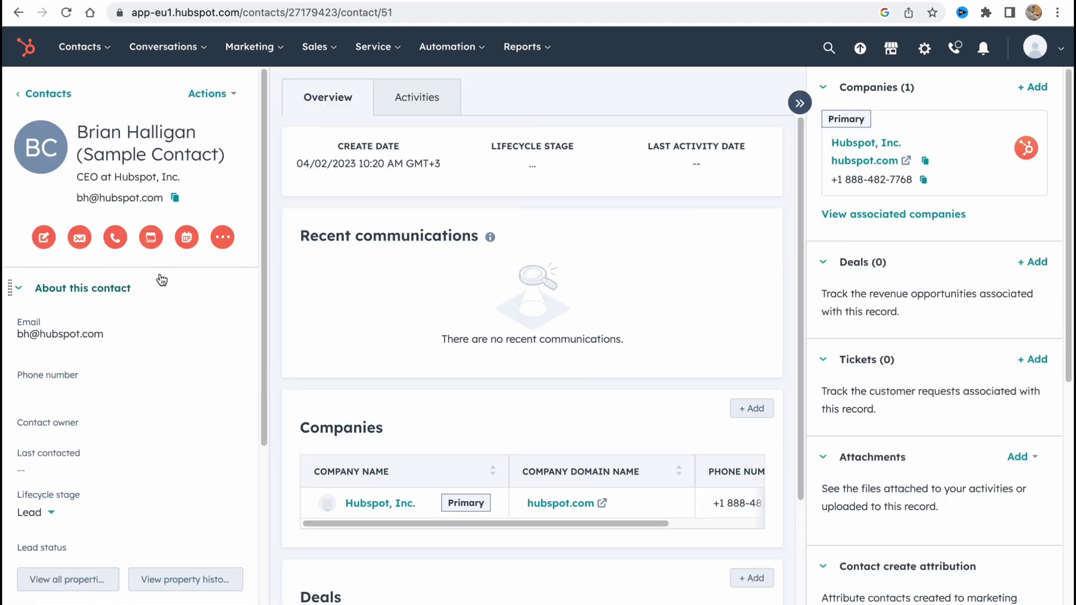
{"action": "scroll", "coordinate": [567, 294], "scroll_direction": "down", "scroll_amount": 1}
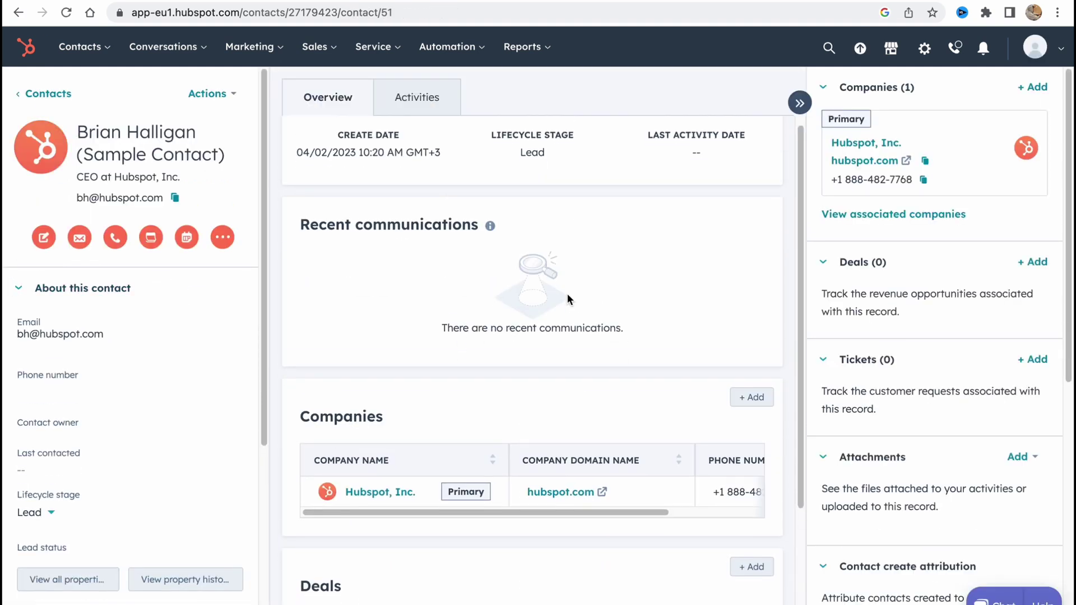
{"action": "scroll", "coordinate": [589, 367], "scroll_direction": "down", "scroll_amount": 5}
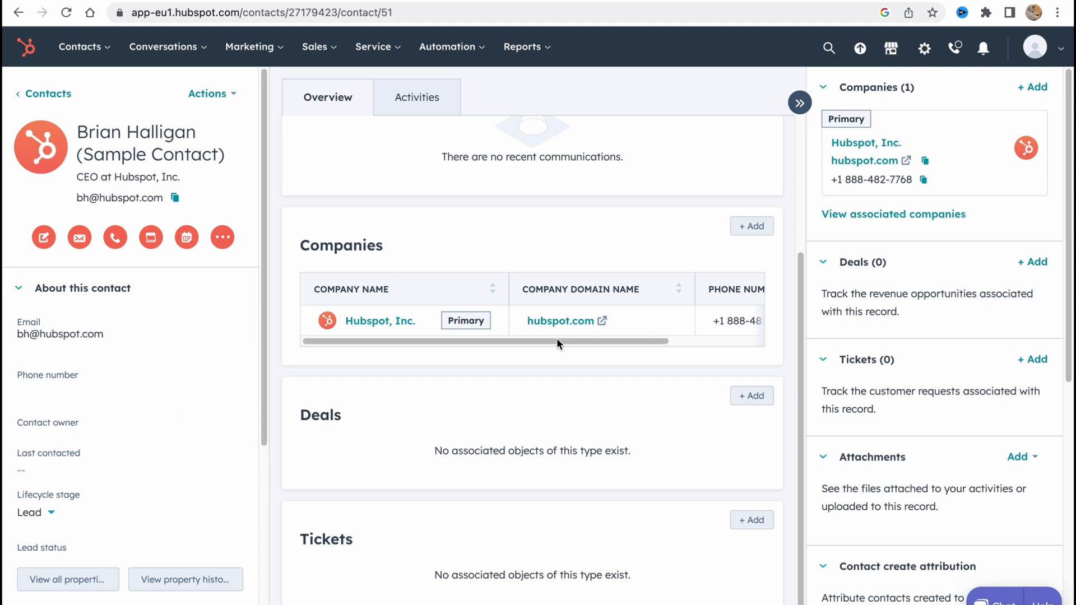
{"action": "scroll", "coordinate": [577, 144], "scroll_direction": "up", "scroll_amount": 1}
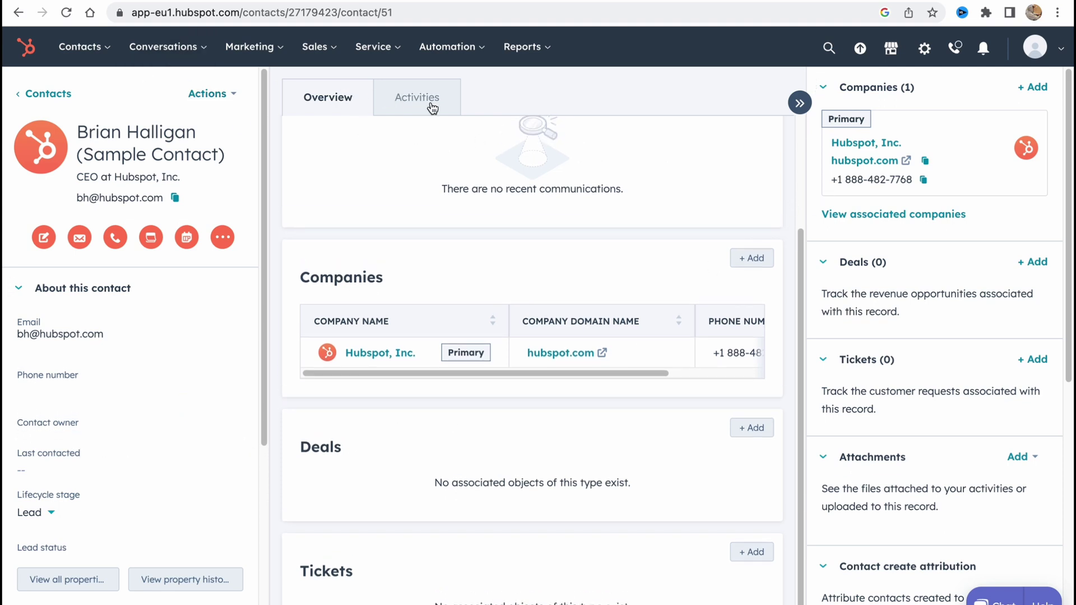
{"action": "left_click", "coordinate": [448, 101]}
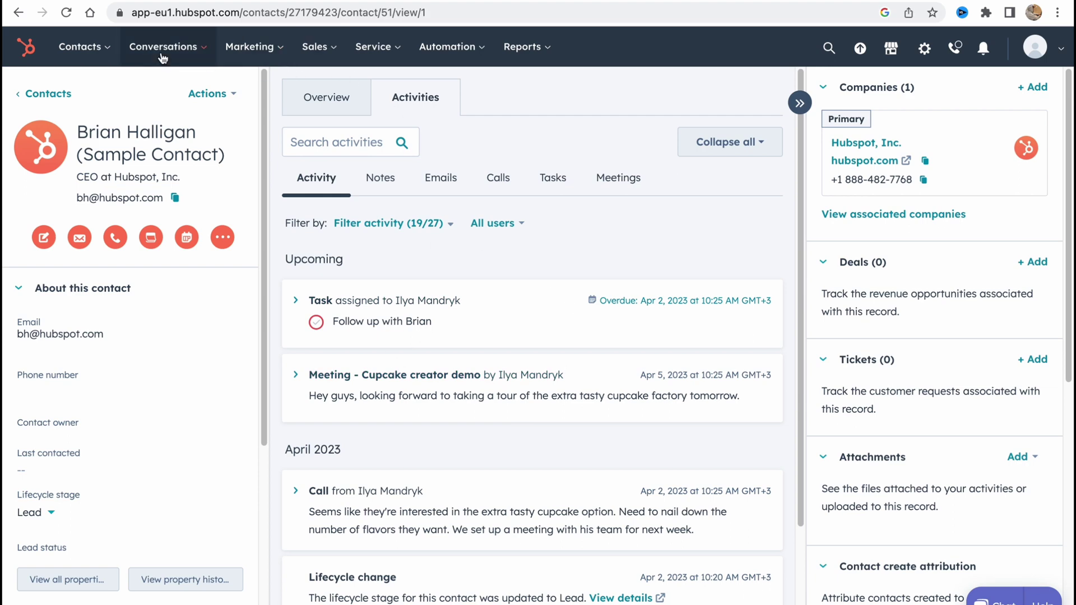
{"action": "left_click", "coordinate": [88, 49]}
{"action": "left_click", "coordinate": [96, 87]}
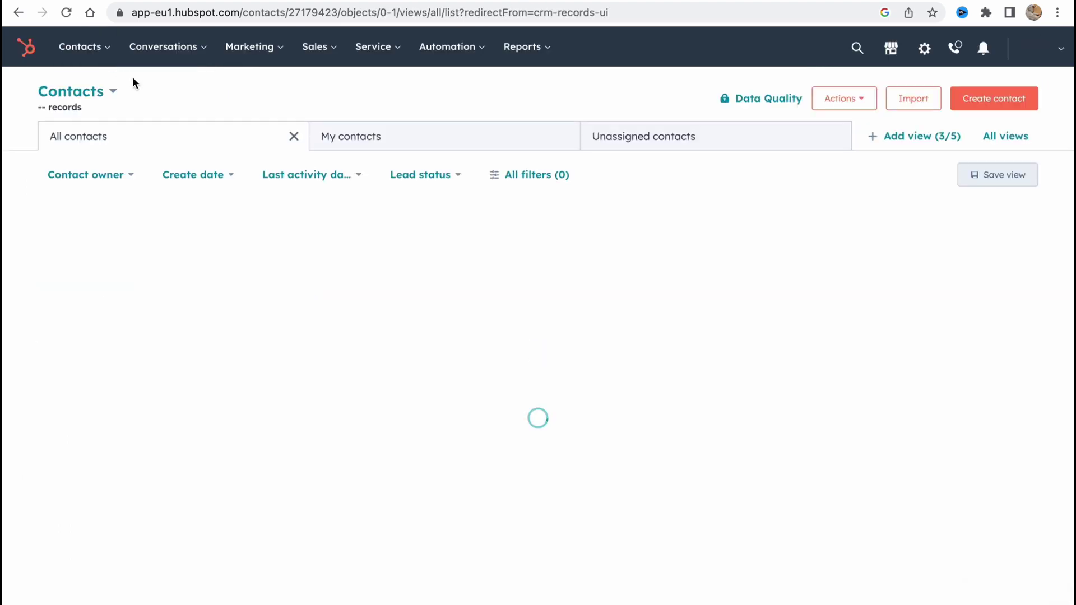
{"action": "left_click", "coordinate": [913, 99]}
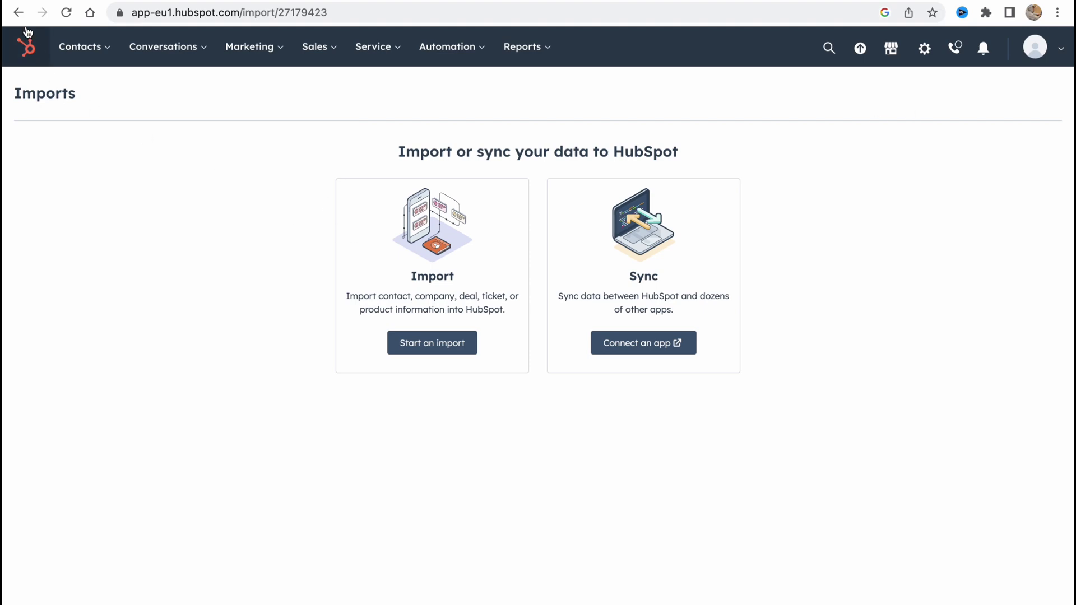
{"action": "left_click", "coordinate": [18, 13]}
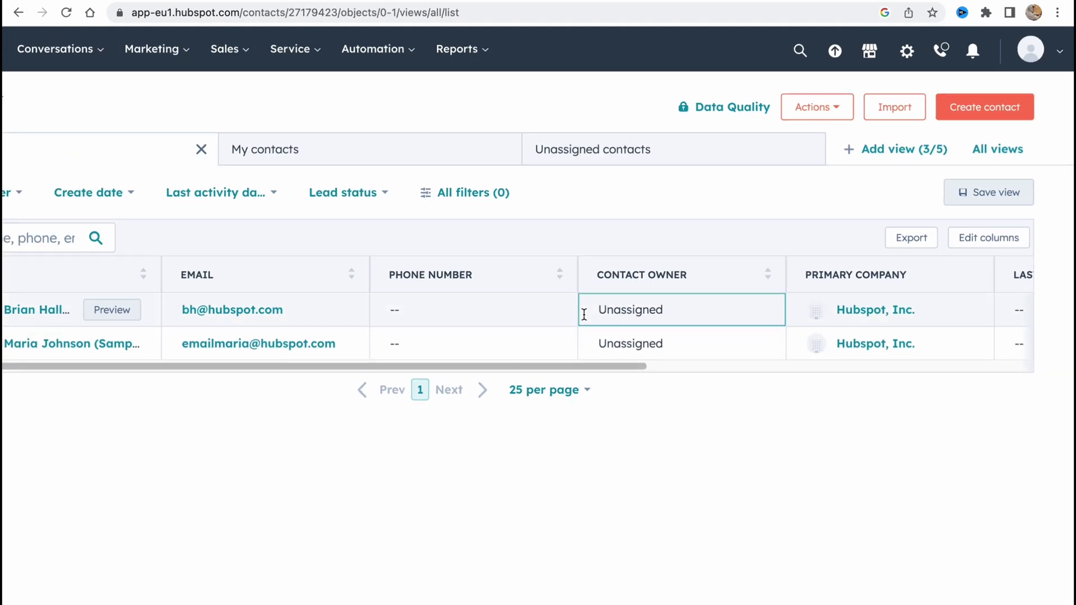
{"action": "left_click", "coordinate": [838, 111]}
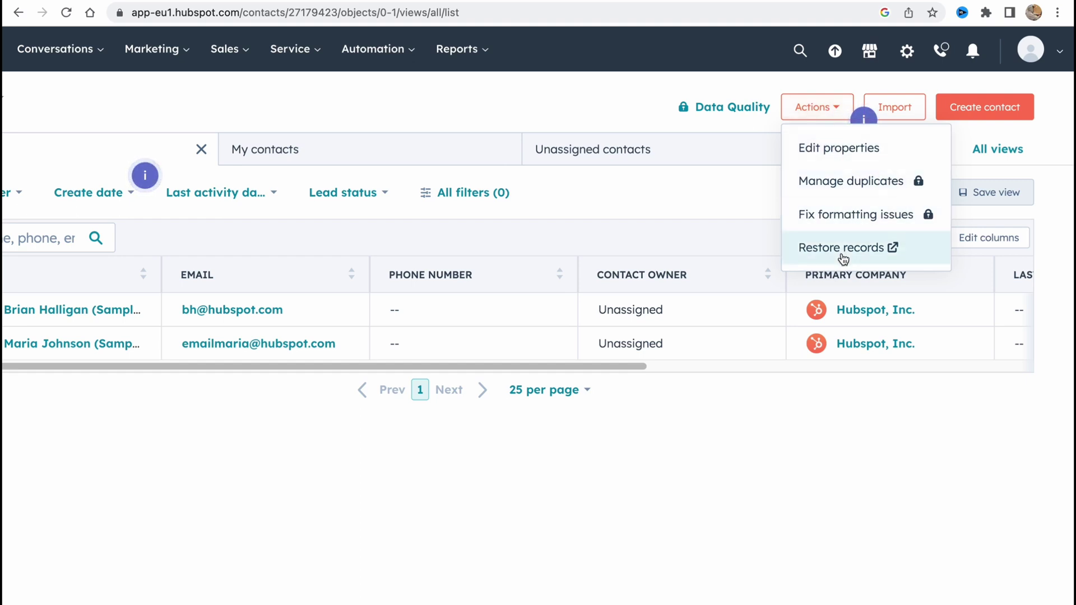
{"action": "left_click", "coordinate": [547, 108]}
{"action": "left_click", "coordinate": [831, 107]}
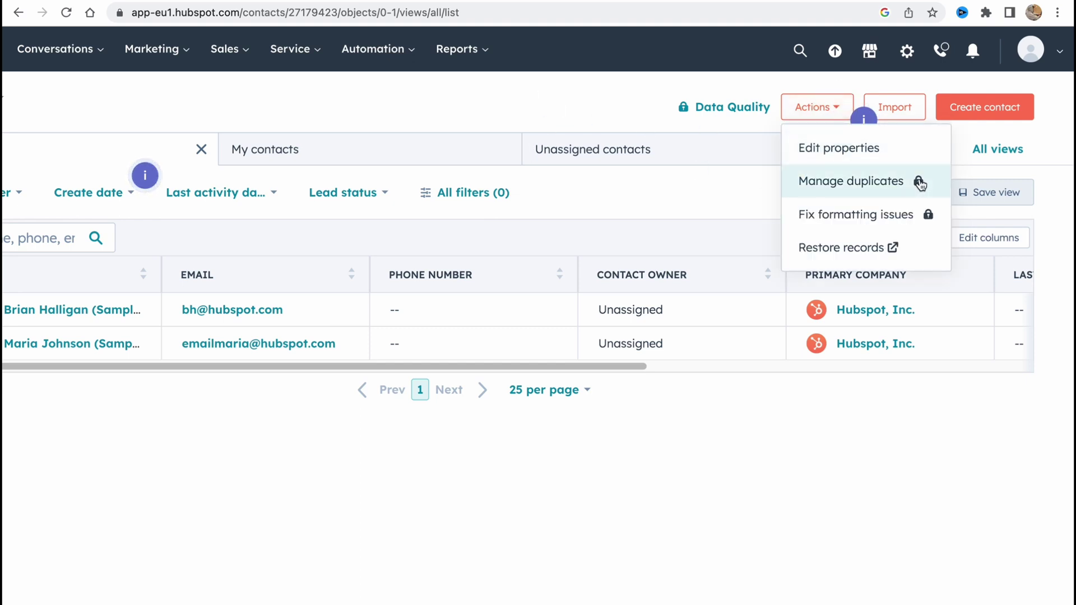
{"action": "left_click", "coordinate": [831, 108]}
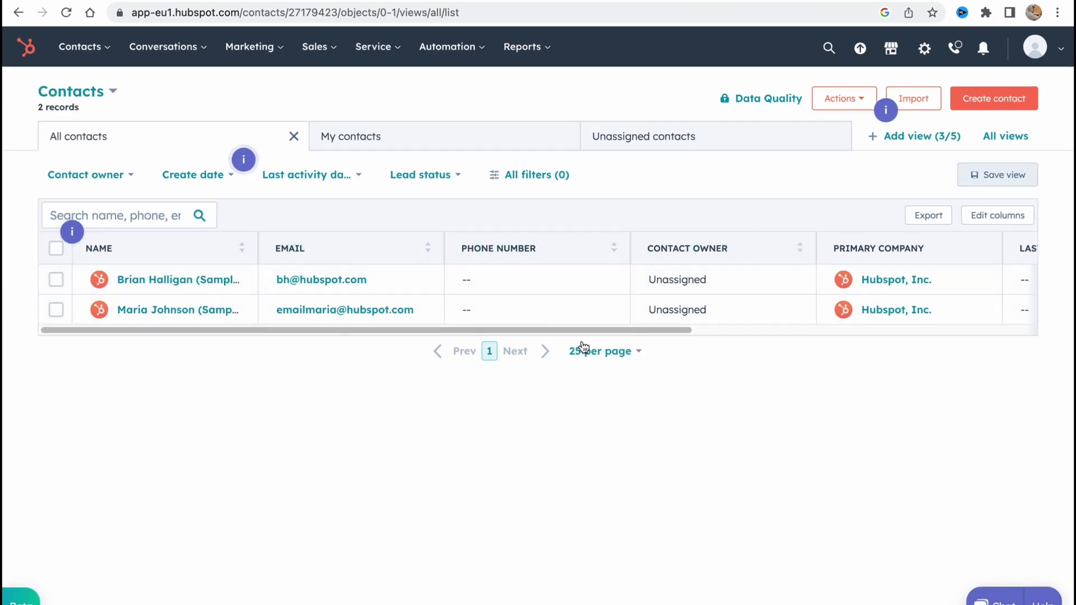
{"action": "left_click", "coordinate": [1001, 218]}
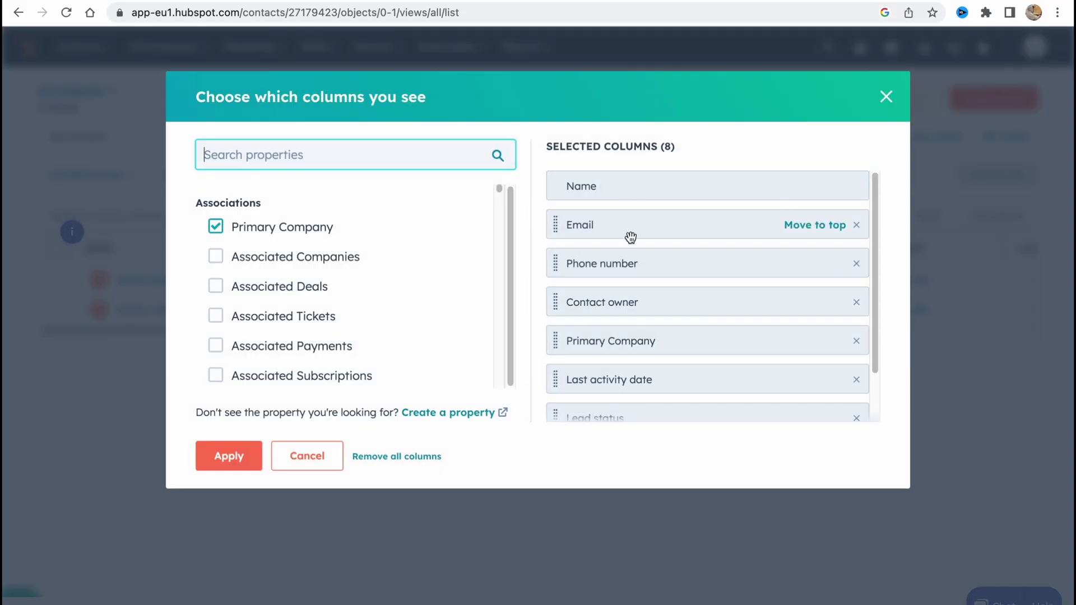
{"action": "mouse_move", "coordinate": [555, 257]}
{"action": "left_mouse_down"}
{"action": "mouse_move", "coordinate": [545, 219]}
{"action": "mouse_move", "coordinate": [547, 263]}
{"action": "left_mouse_up"}
{"action": "scroll", "coordinate": [298, 312], "scroll_direction": "down", "scroll_amount": 2}
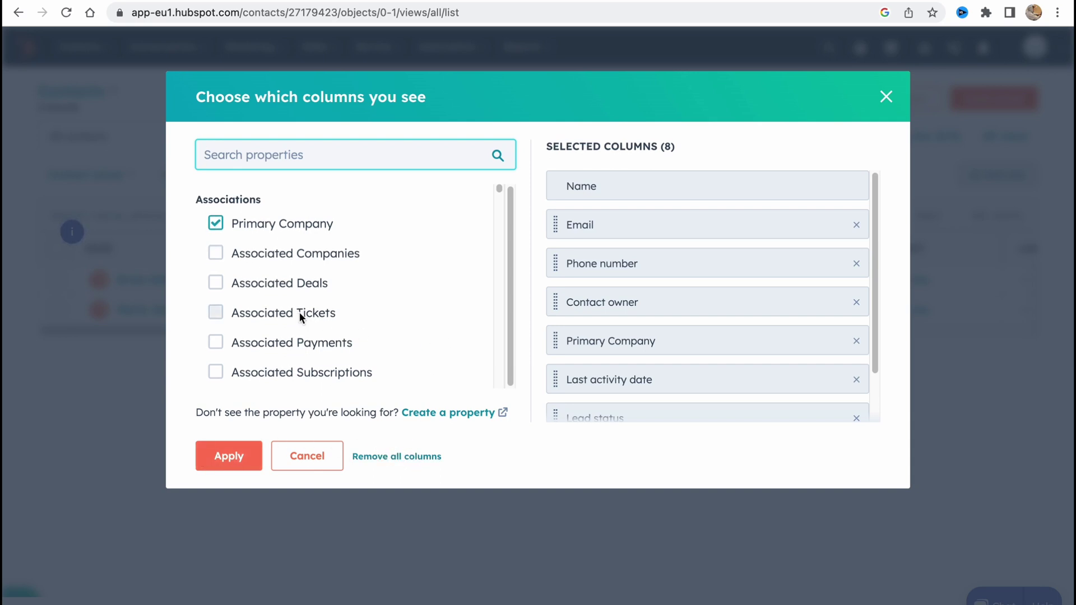
{"action": "scroll", "coordinate": [622, 306], "scroll_direction": "down", "scroll_amount": 2}
{"action": "scroll", "coordinate": [386, 286], "scroll_direction": "down", "scroll_amount": 10}
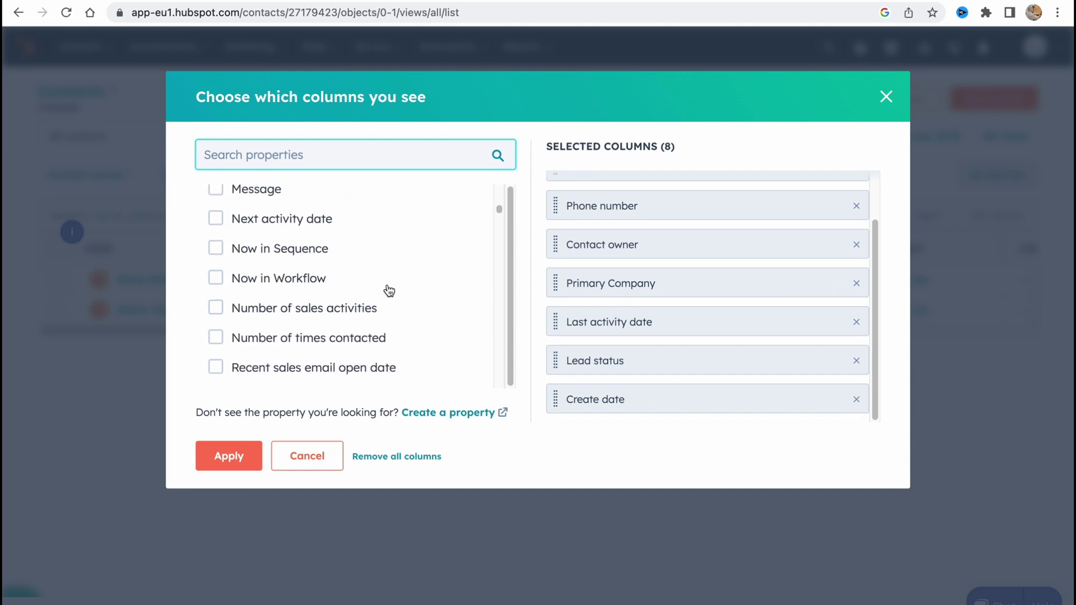
{"action": "left_click", "coordinate": [886, 97]}
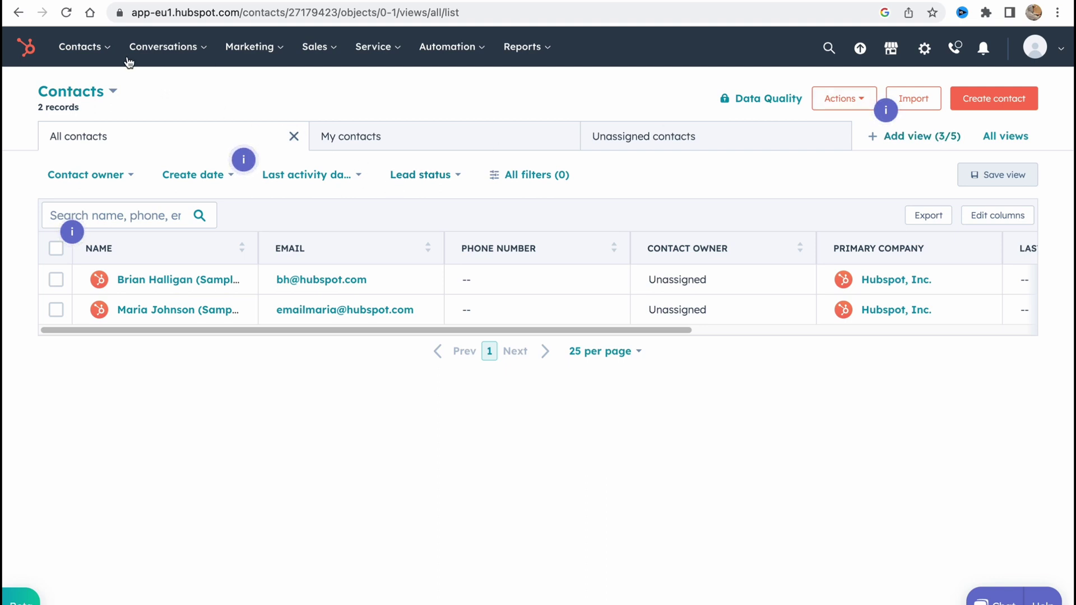
Go to Companies, look through the Create company form, and close it without saving
{"action": "mouse_move", "coordinate": [114, 45]}
{"action": "left_click", "coordinate": [112, 120]}
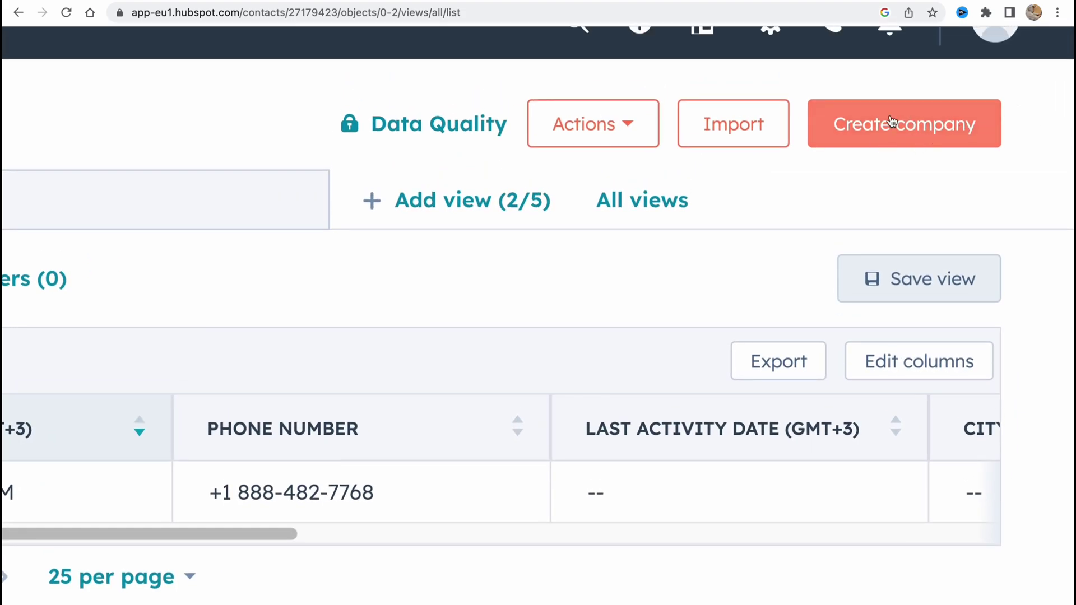
{"action": "left_click", "coordinate": [892, 121]}
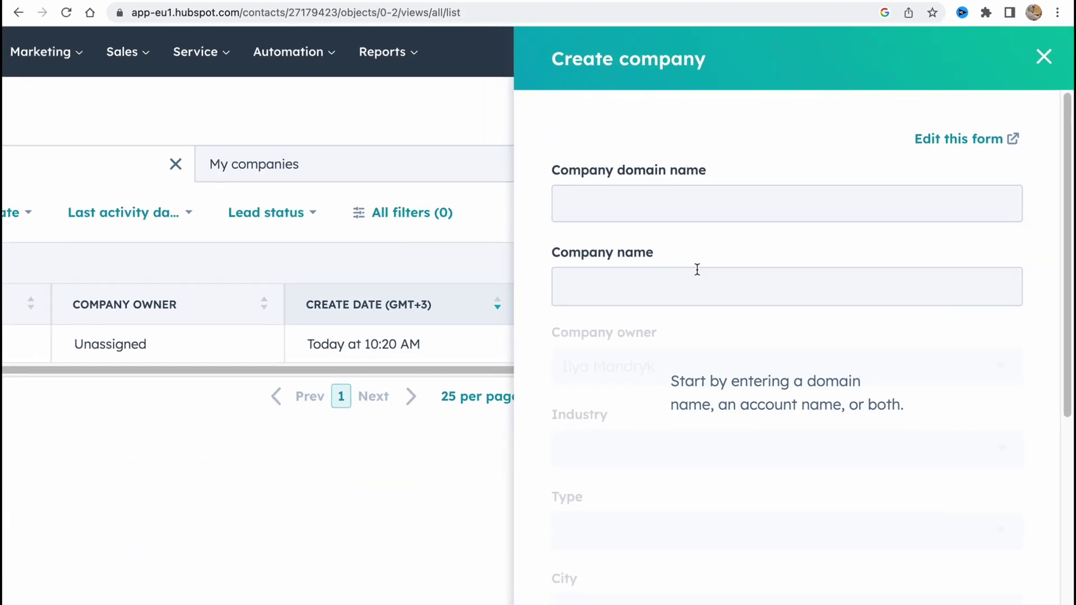
{"action": "scroll", "coordinate": [678, 358], "scroll_direction": "down", "scroll_amount": 4}
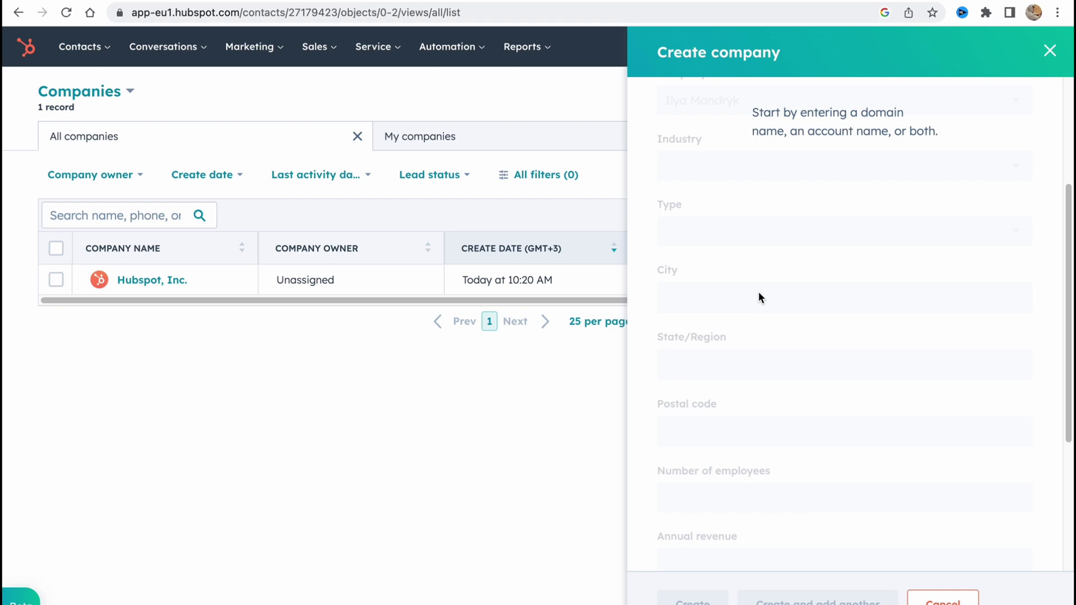
{"action": "scroll", "coordinate": [760, 297], "scroll_direction": "down", "scroll_amount": 4}
{"action": "scroll", "coordinate": [817, 460], "scroll_direction": "up", "scroll_amount": 8}
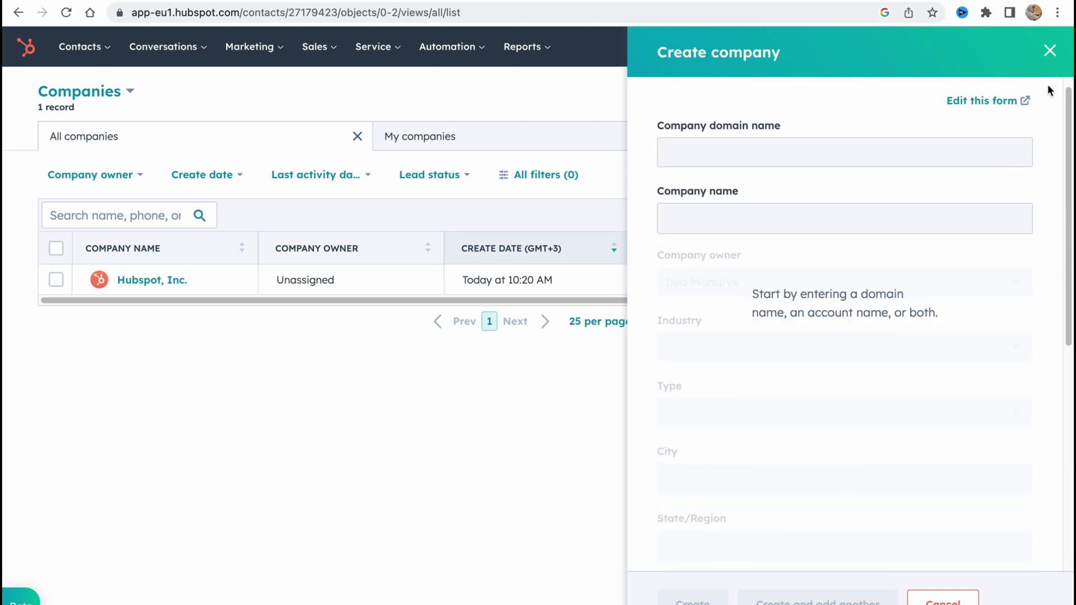
{"action": "left_click", "coordinate": [1050, 50]}
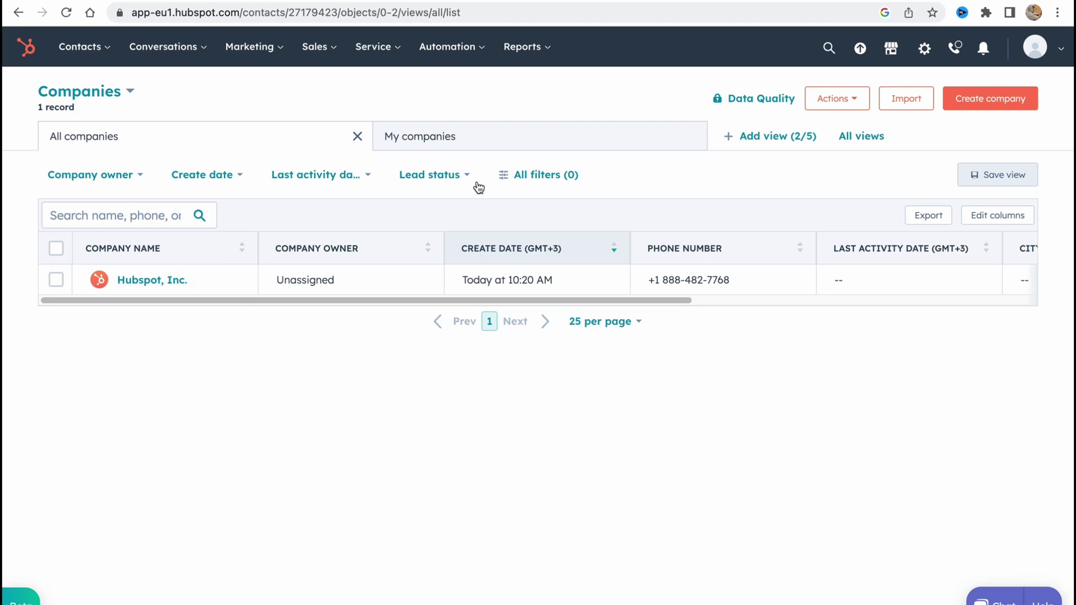
Preview the Lead status, Last activity date and Create date filter options on the Companies list
{"action": "left_click", "coordinate": [471, 176]}
{"action": "left_click", "coordinate": [454, 176]}
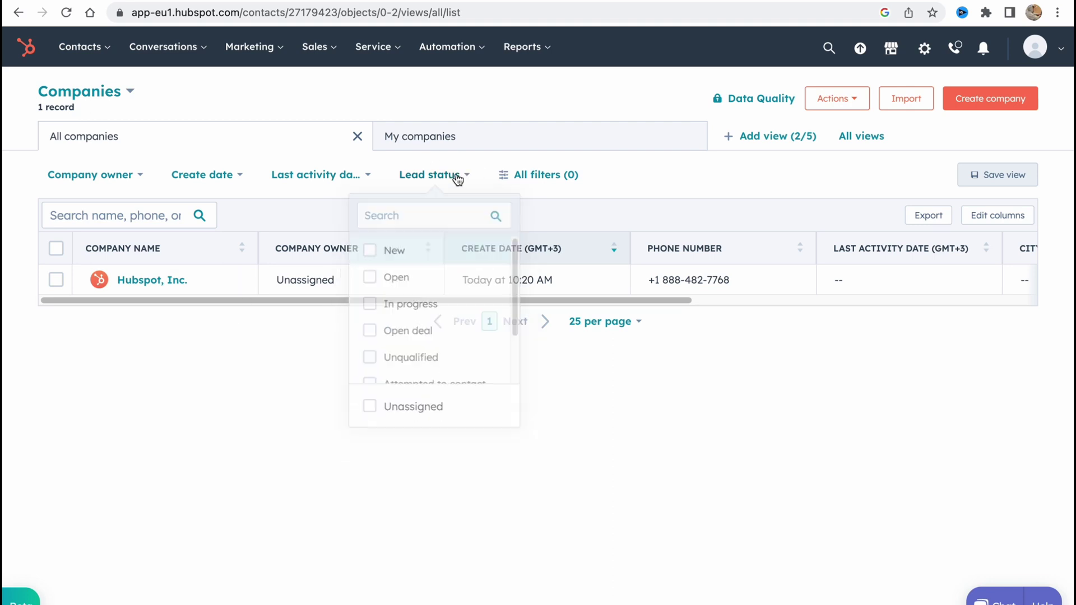
{"action": "left_click", "coordinate": [344, 178]}
{"action": "left_click", "coordinate": [231, 185]}
{"action": "left_click", "coordinate": [228, 184]}
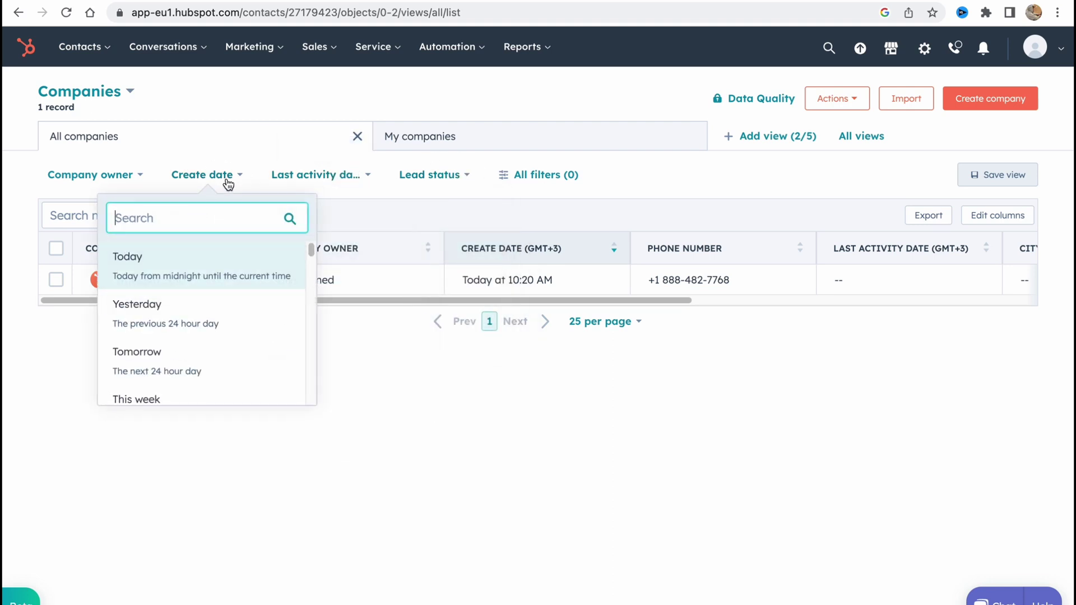
{"action": "left_click", "coordinate": [229, 183]}
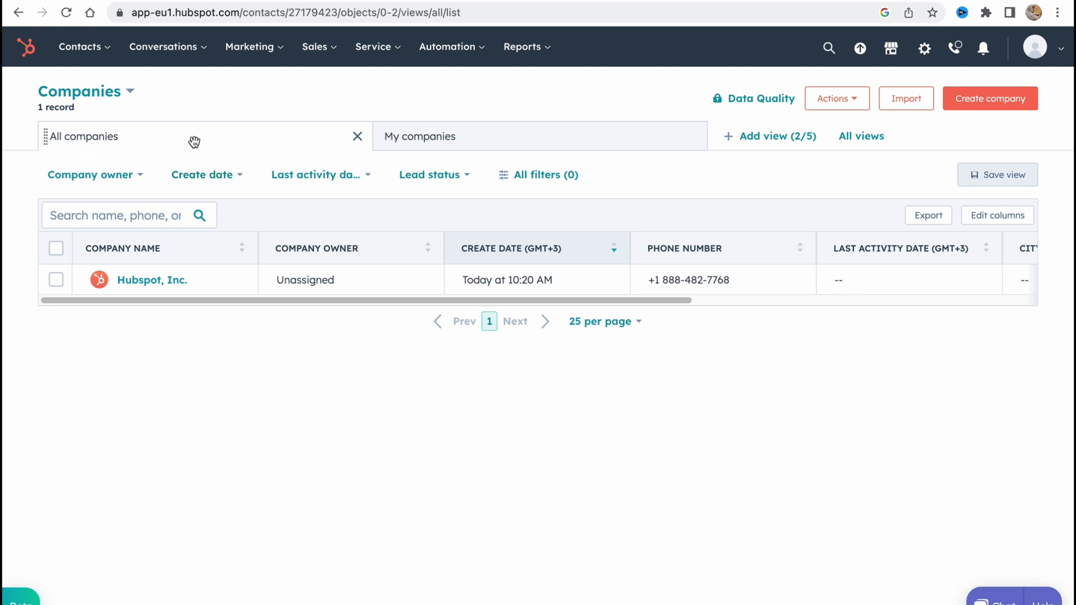
Switch between My companies and All companies, then go to the Imports page
{"action": "left_click", "coordinate": [390, 143]}
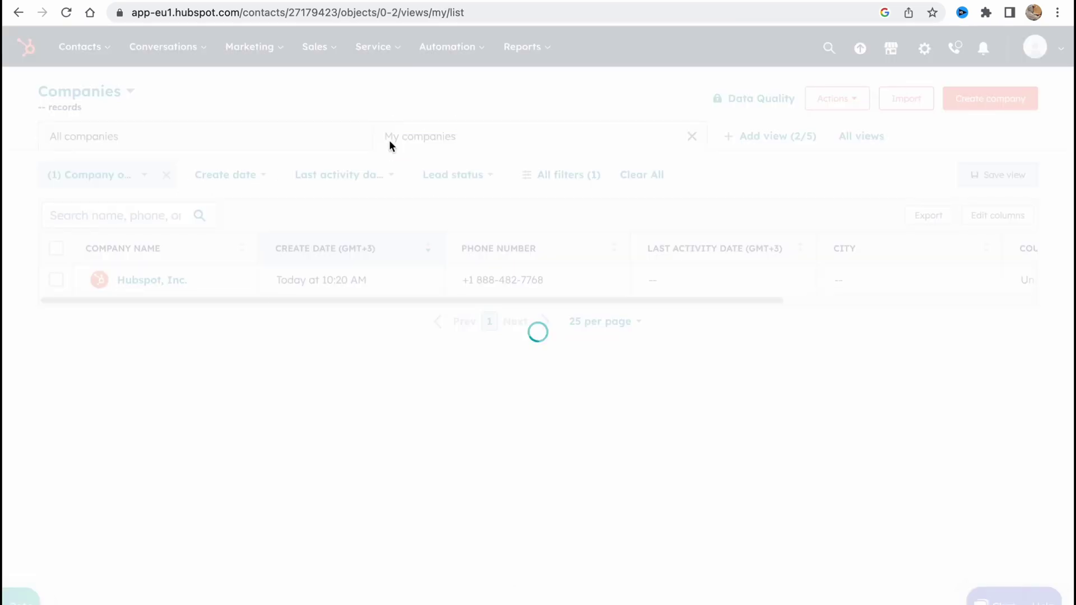
{"action": "left_click", "coordinate": [86, 137]}
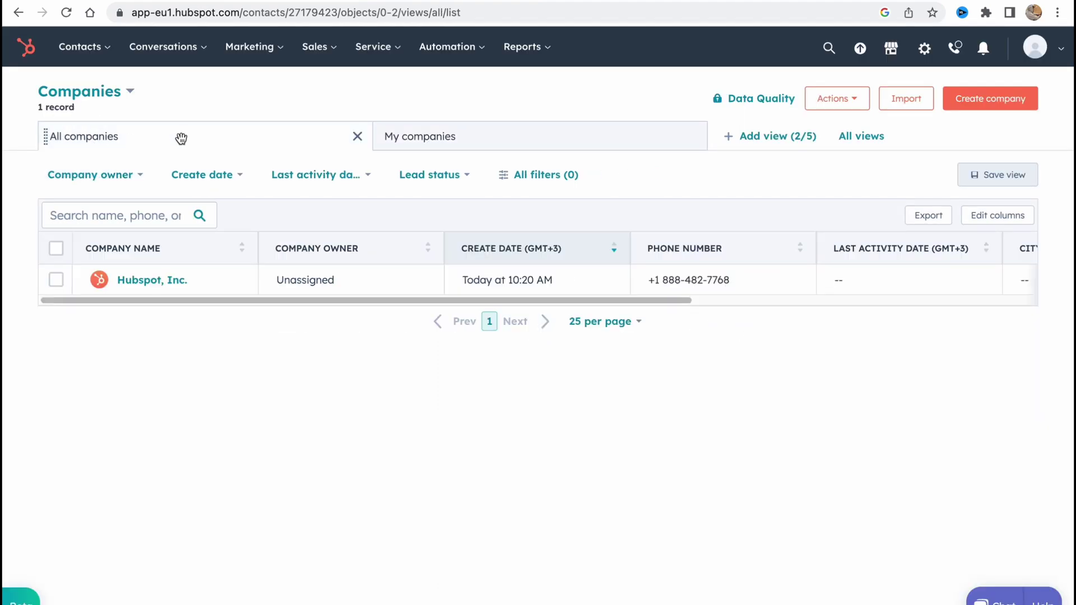
{"action": "left_click", "coordinate": [859, 102]}
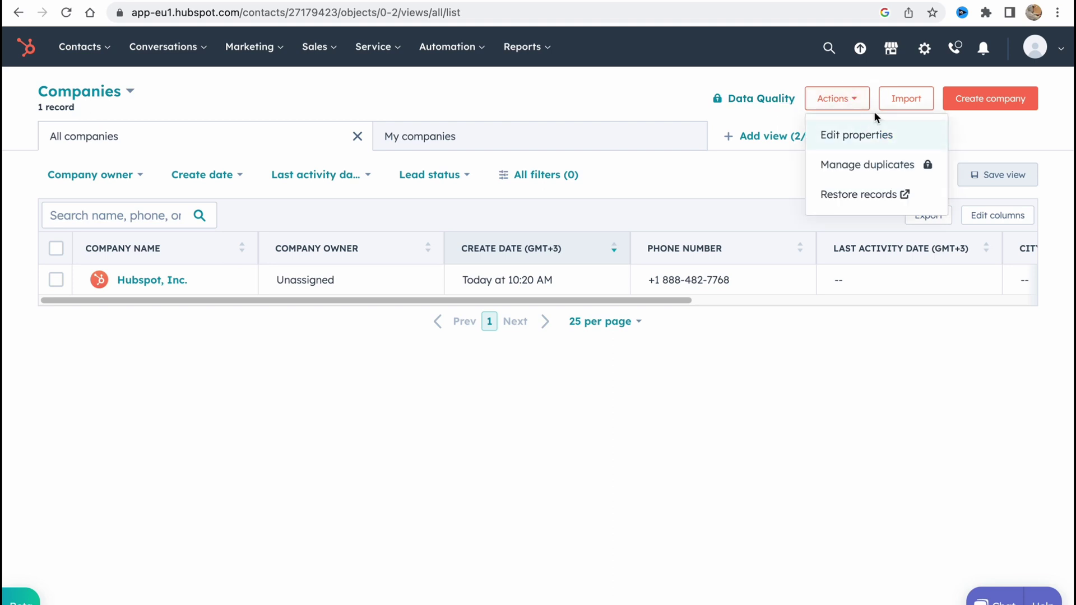
{"action": "left_click", "coordinate": [911, 99]}
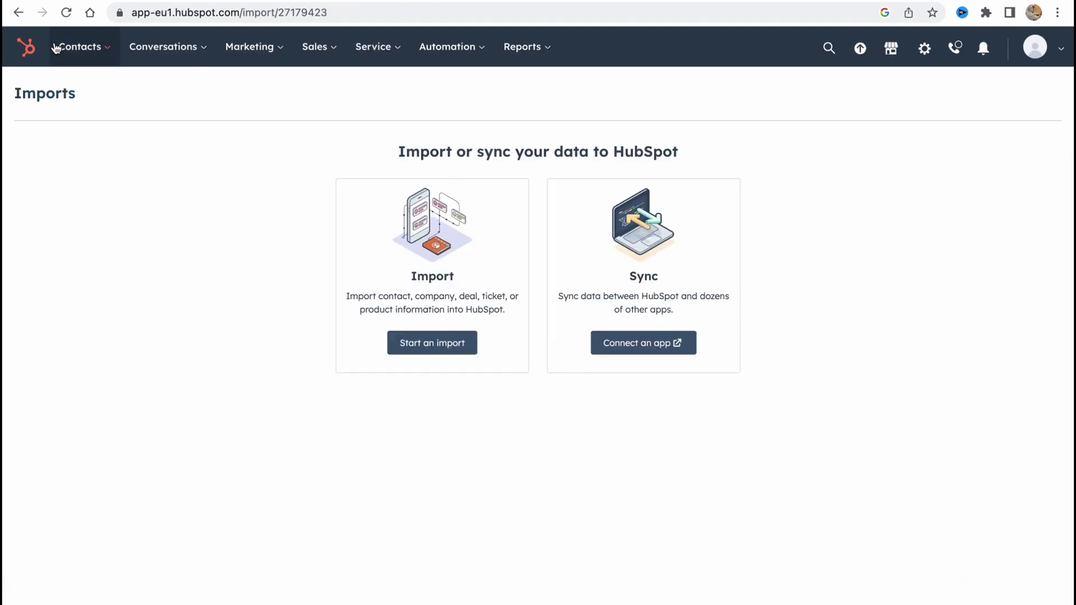
{"action": "left_click", "coordinate": [110, 51]}
{"action": "left_click", "coordinate": [168, 47]}
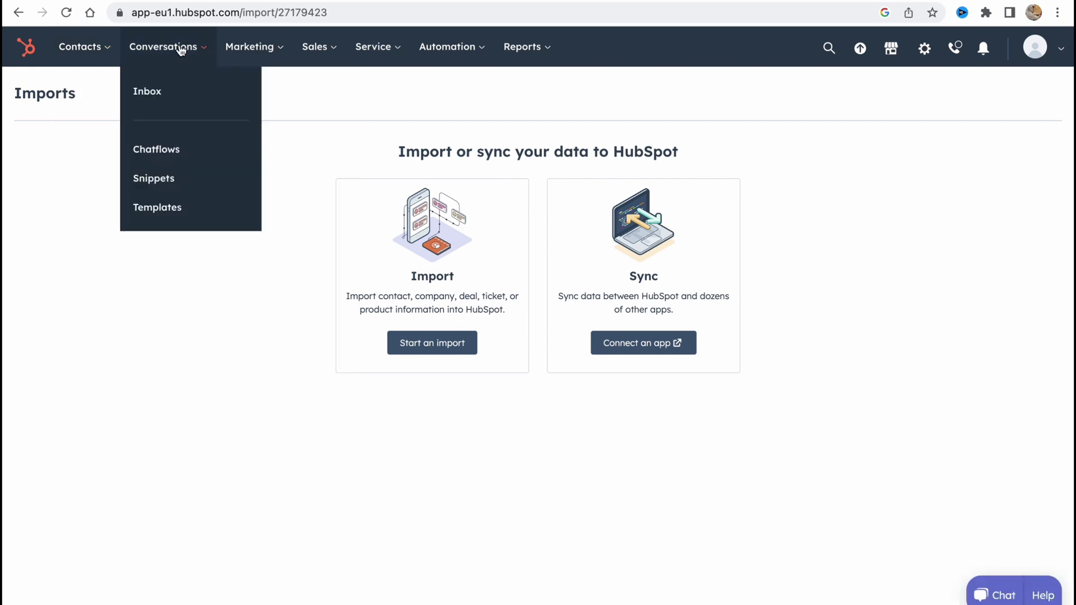
Open Conversations > Inbox, skip the tour, and review the Email, Chat, Forms and Messenger channel cards
{"action": "left_click", "coordinate": [147, 90]}
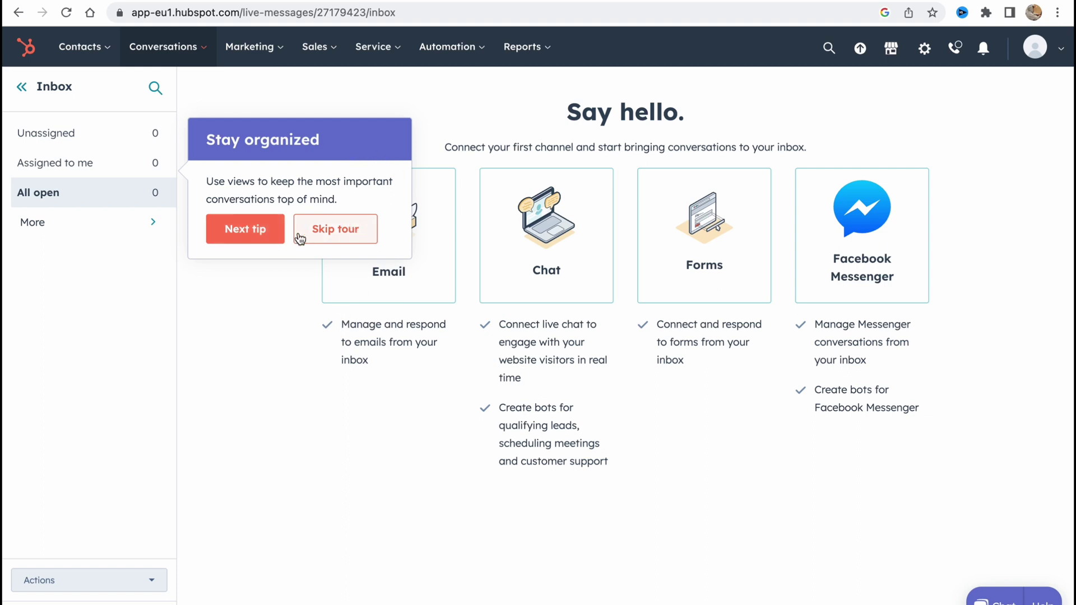
{"action": "left_click", "coordinate": [333, 235]}
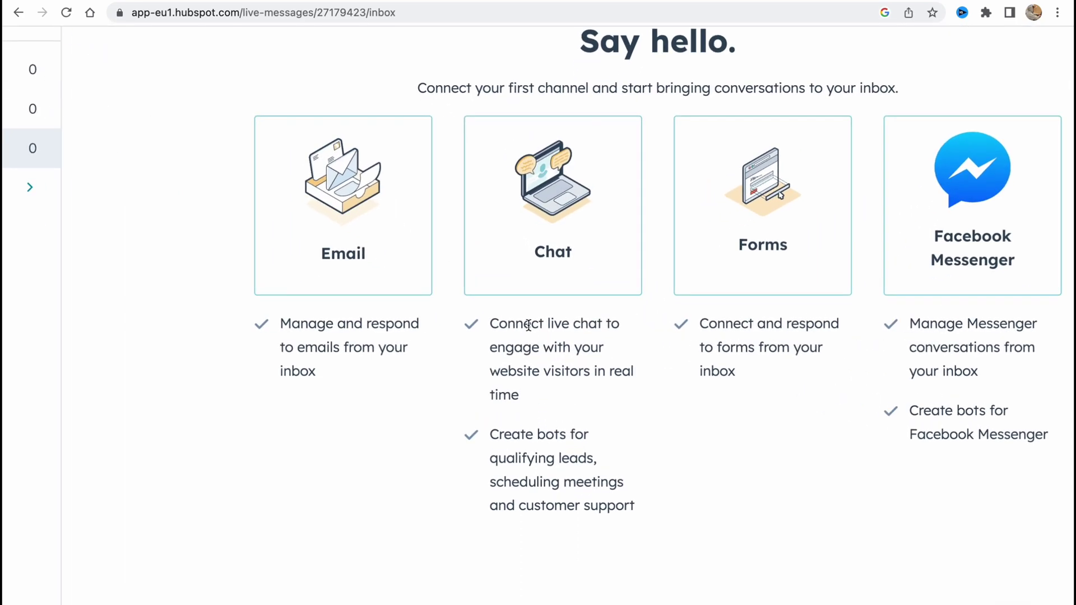
{"action": "scroll", "coordinate": [562, 291], "scroll_direction": "right", "scroll_amount": 1}
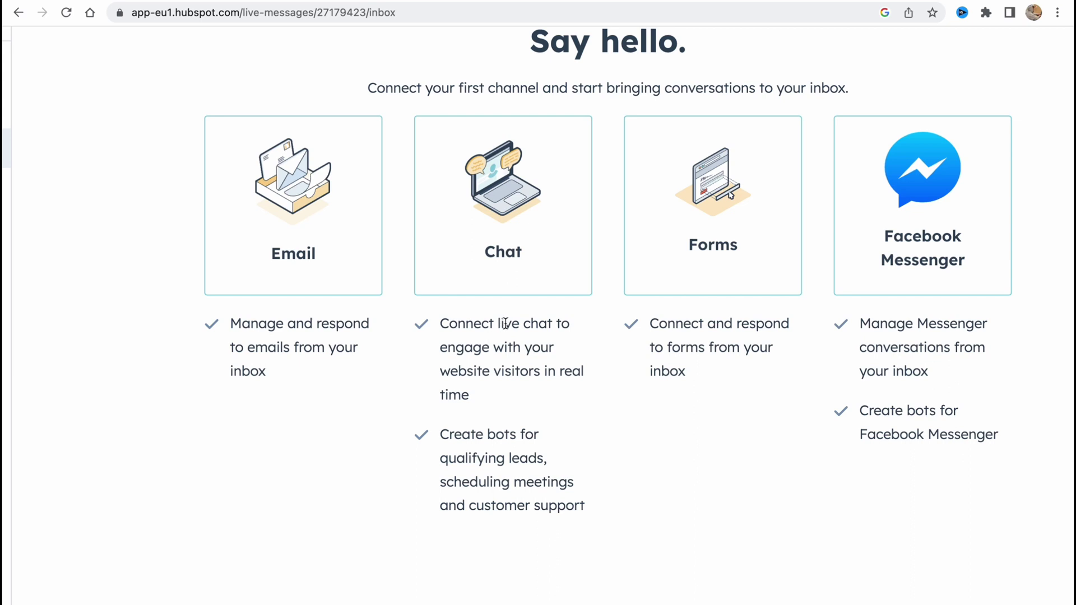
{"action": "scroll", "coordinate": [505, 324], "scroll_direction": "down", "scroll_amount": 1}
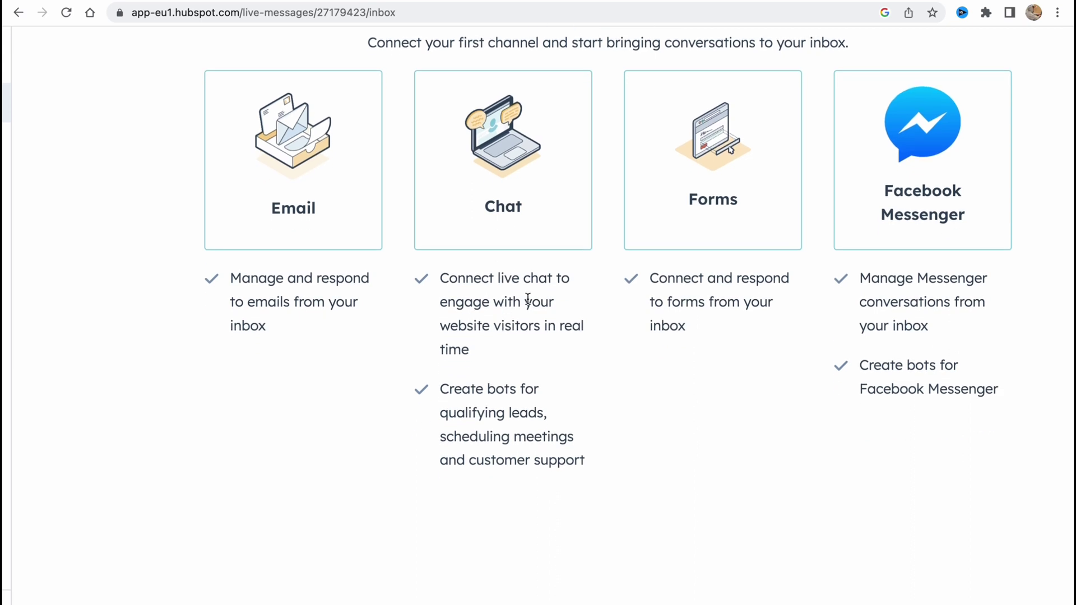
{"action": "scroll", "coordinate": [684, 245], "scroll_direction": "right", "scroll_amount": 2}
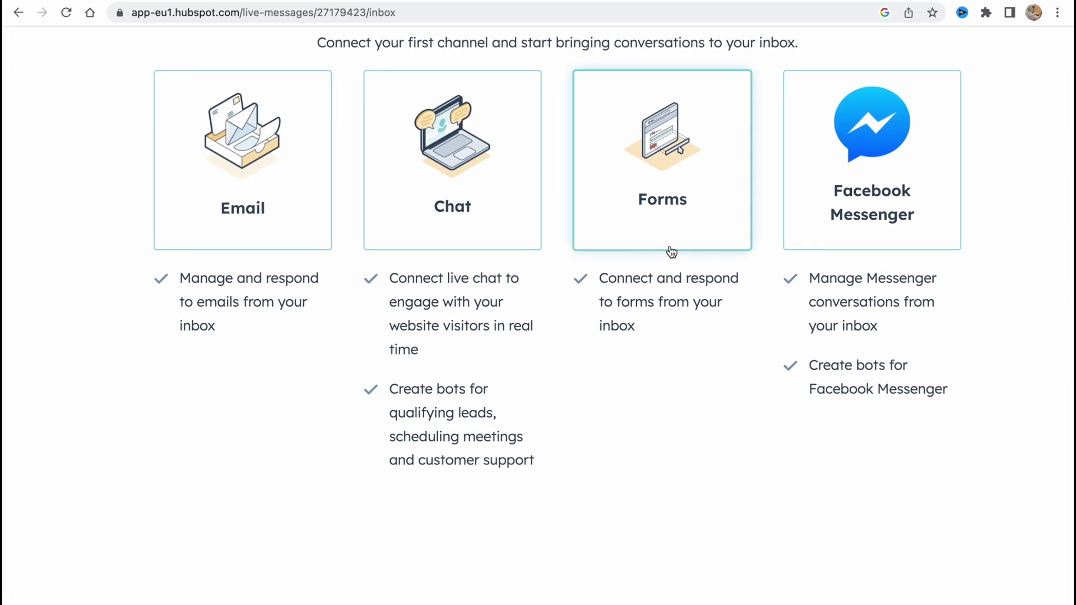
{"action": "scroll", "coordinate": [799, 232], "scroll_direction": "down", "scroll_amount": 5}
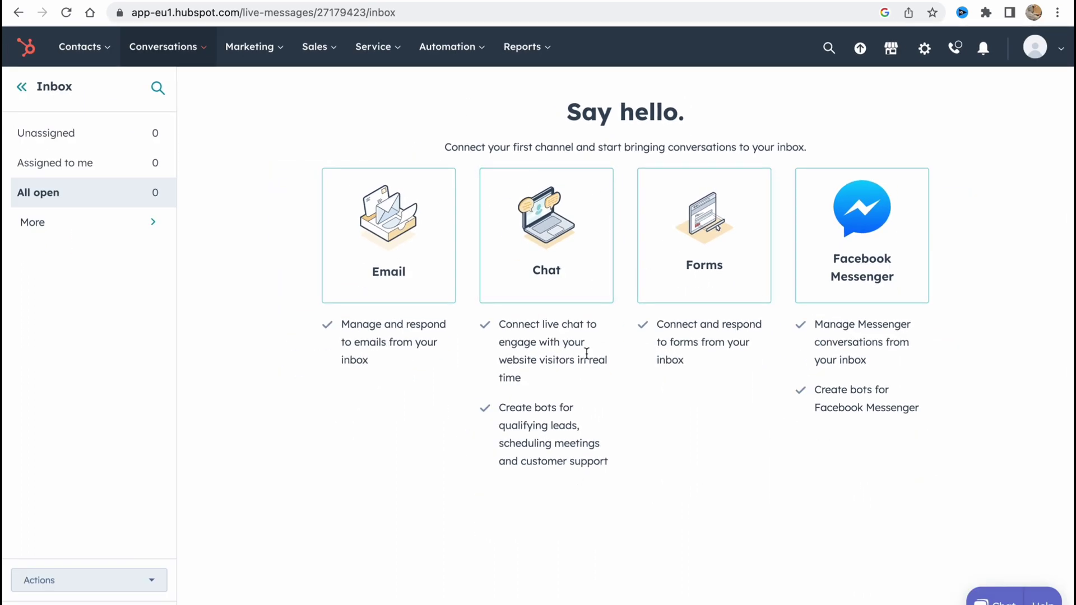
{"action": "left_click", "coordinate": [277, 52]}
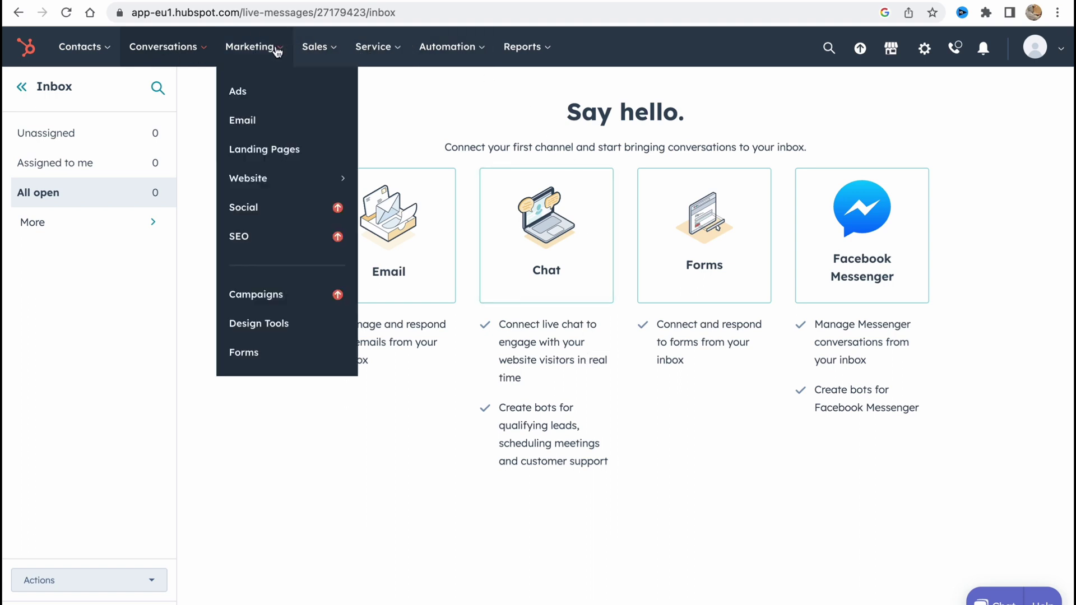